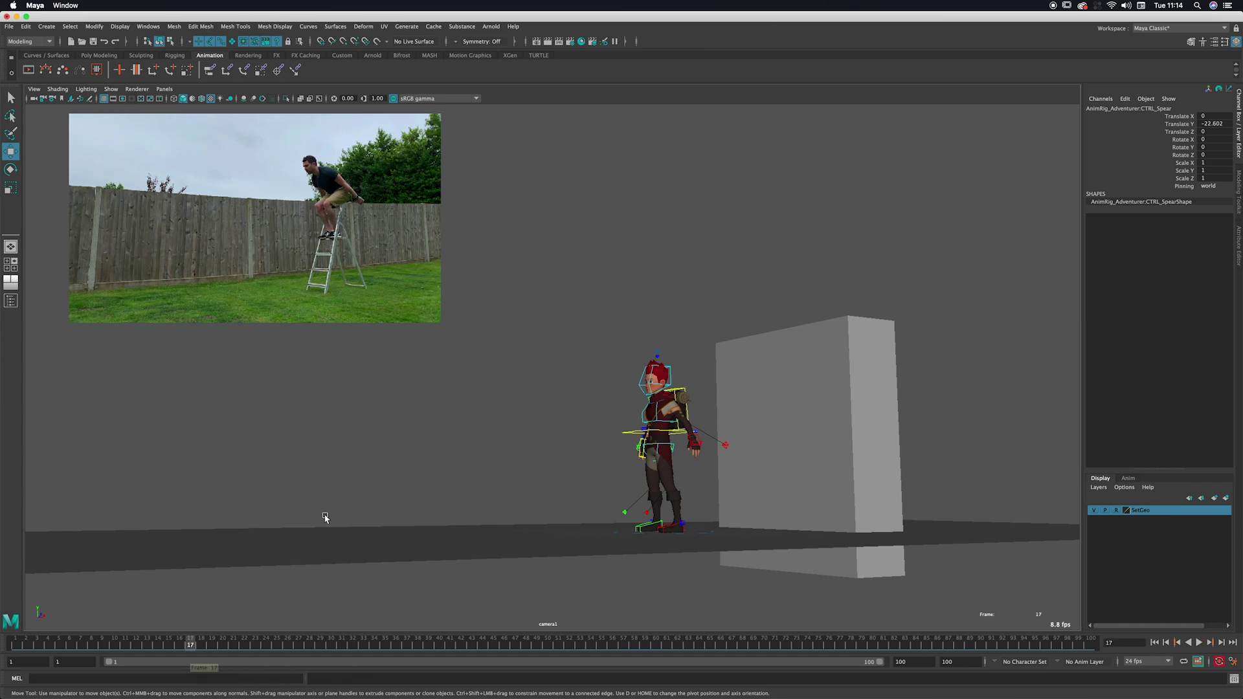
Examine the crouching Spider-Man pose reference in Safari and return to the Maya scene.
key("super+Tab")
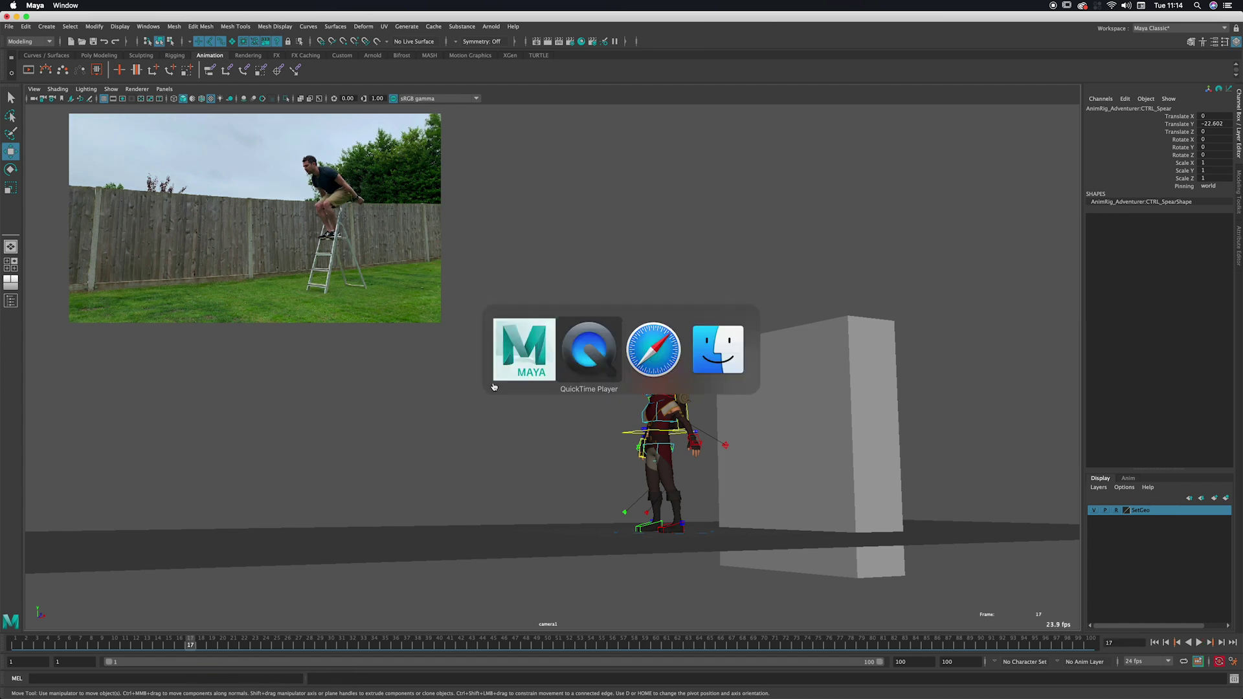
left_click(653, 363)
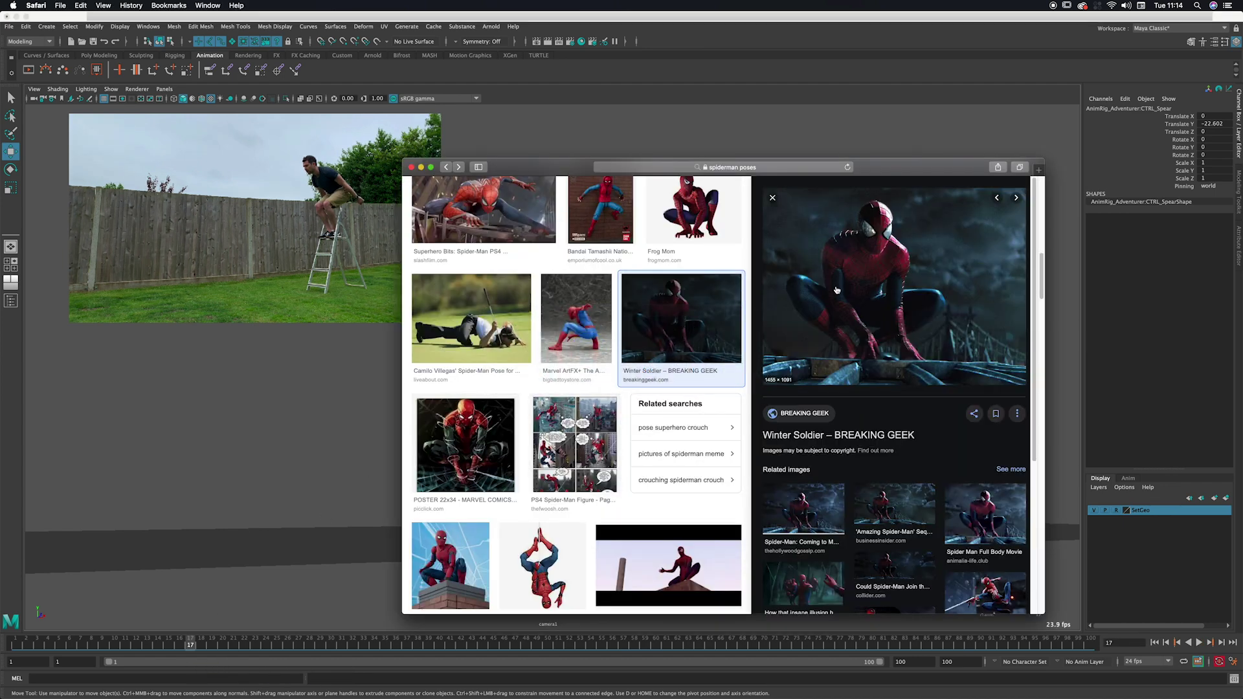
scroll(1030, 275, "up", 2)
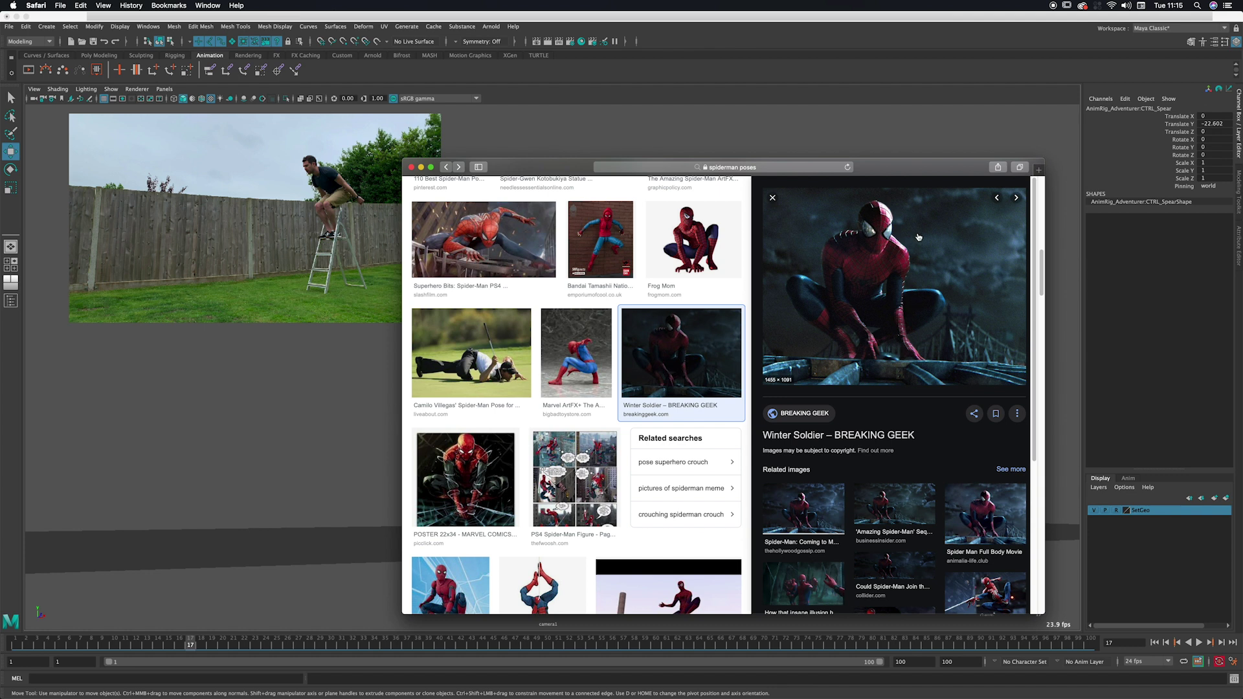
left_click_drag(899, 156, 871, 135)
left_click(907, 27)
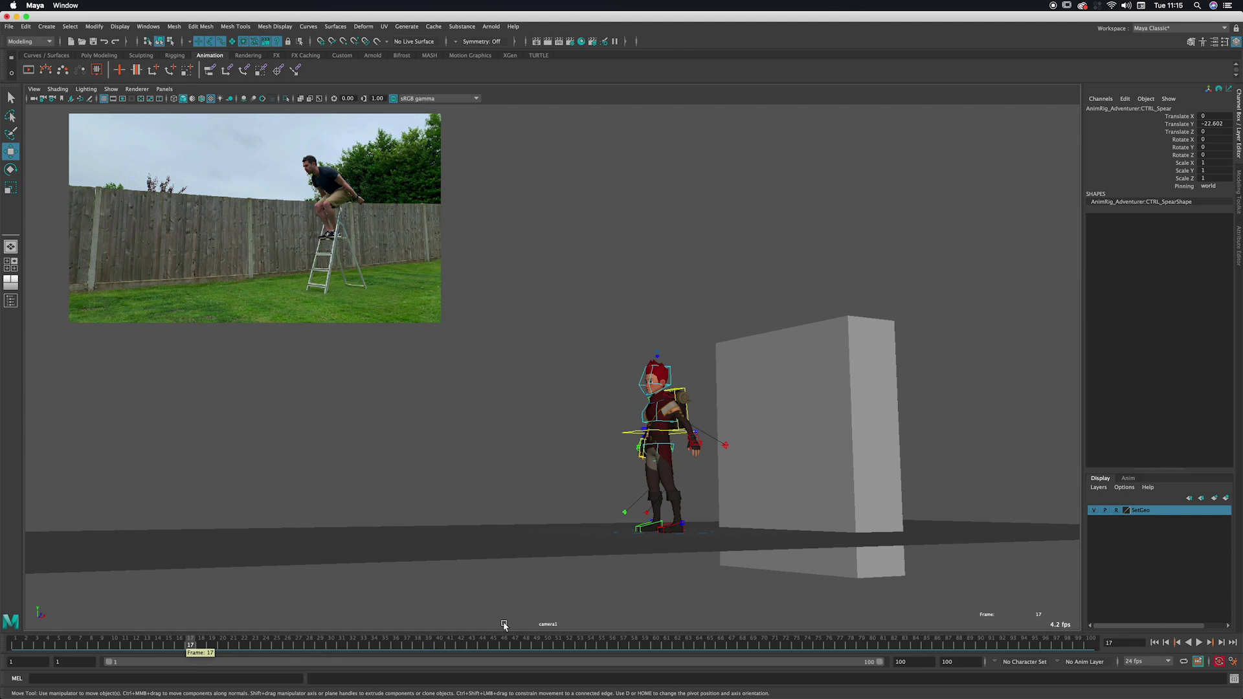
Go to frame 1 and show the character in the maximized perspective view.
key("super+Tab")
key("super+shift+Tab")
left_click_drag(156, 643, 20, 609)
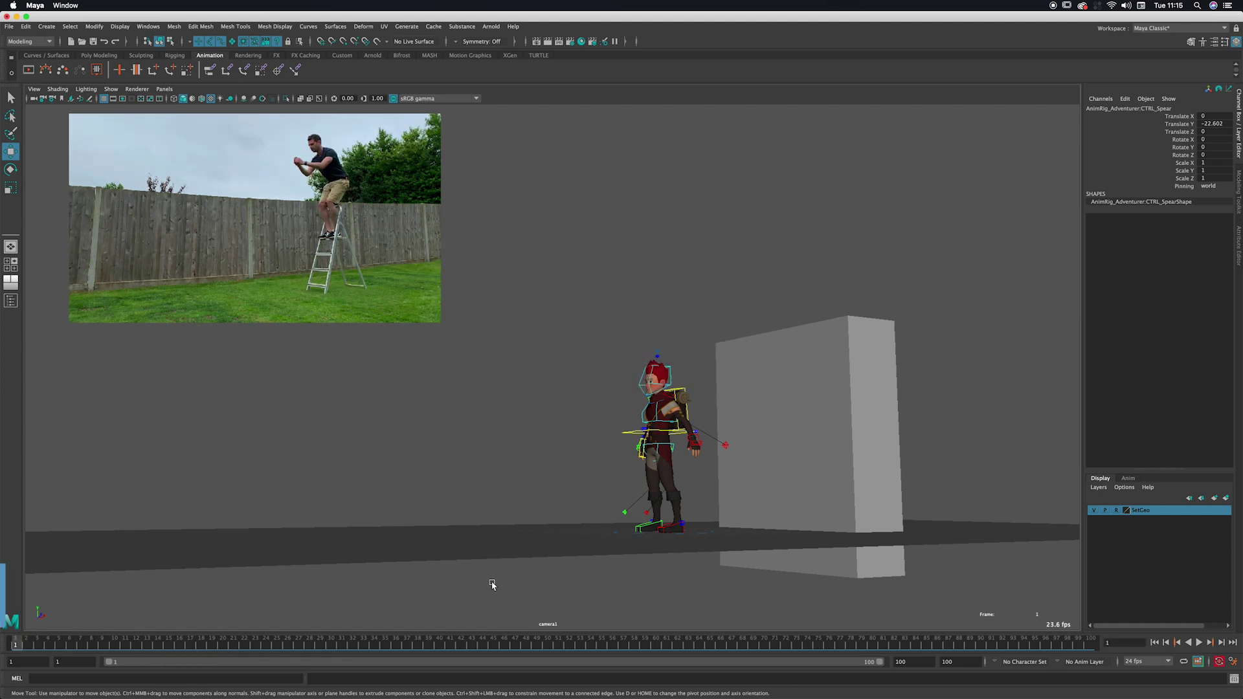
key("space")
key("space")
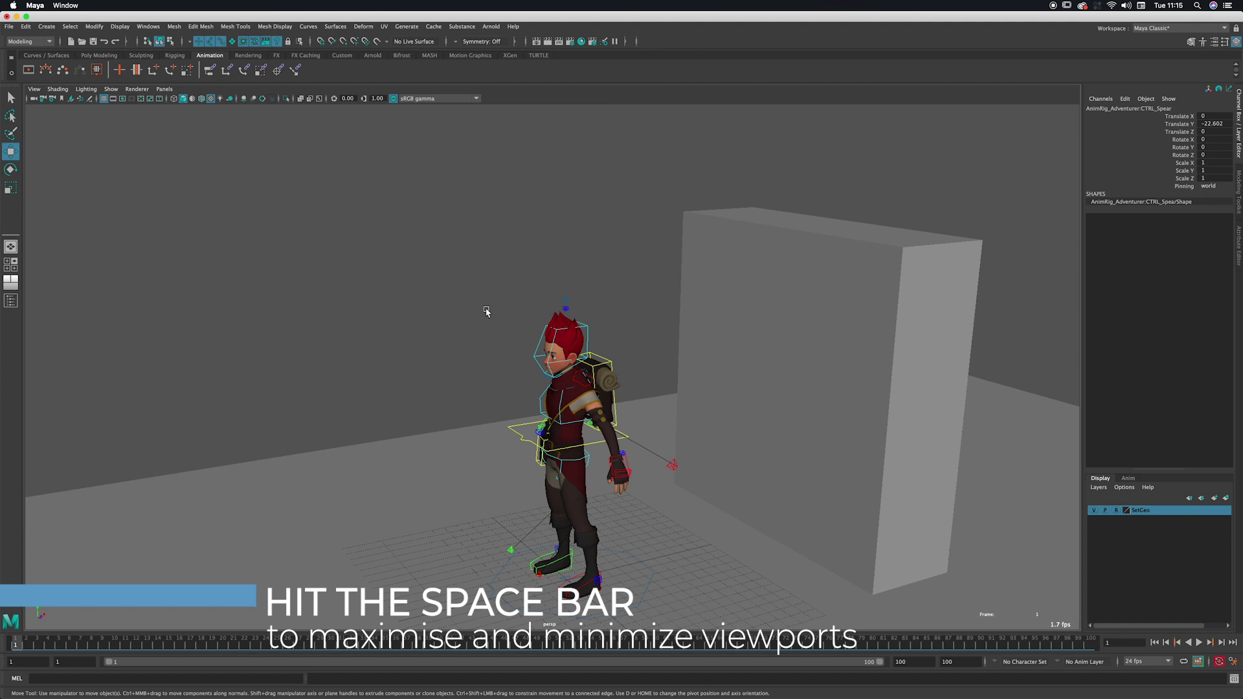
key("space")
key("space")
left_click_drag(513, 432, 535, 400, "alt")
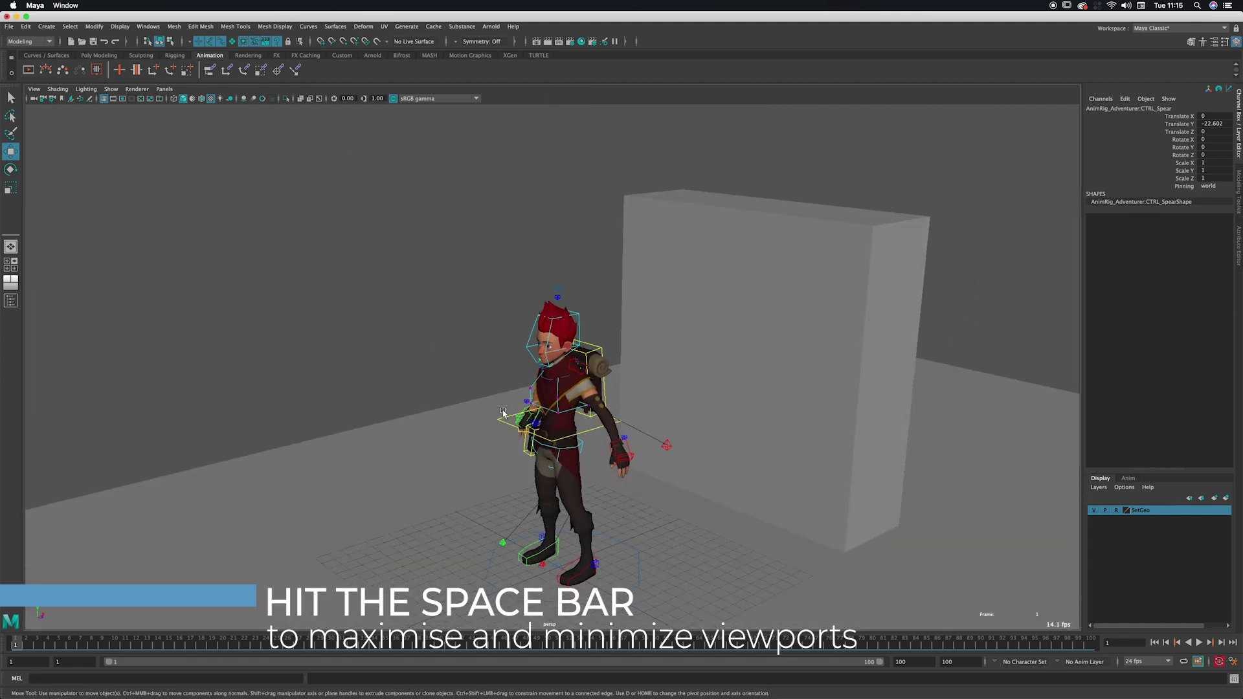
middle_click_drag(508, 404, 525, 357, "alt")
scroll(532, 360, "down", 2)
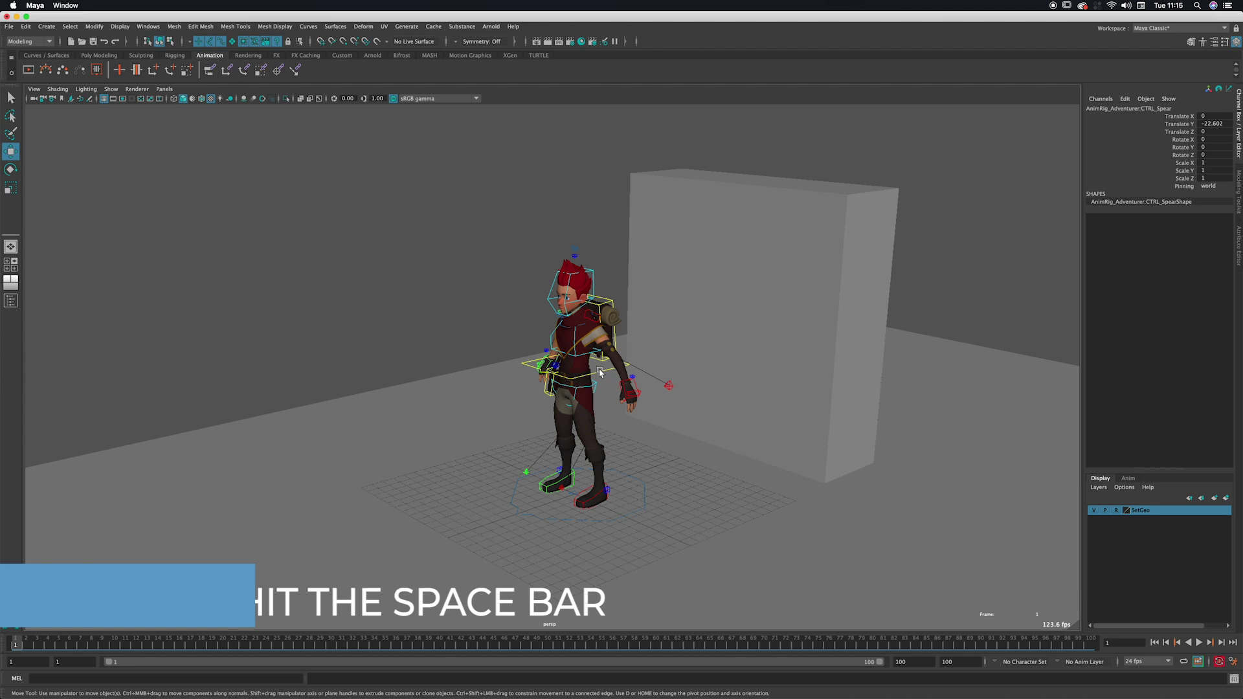
left_click(607, 371)
left_click_drag(622, 379, 529, 401, "alt")
left_click_drag(529, 401, 586, 350, "alt")
key("super+z")
key("super+z")
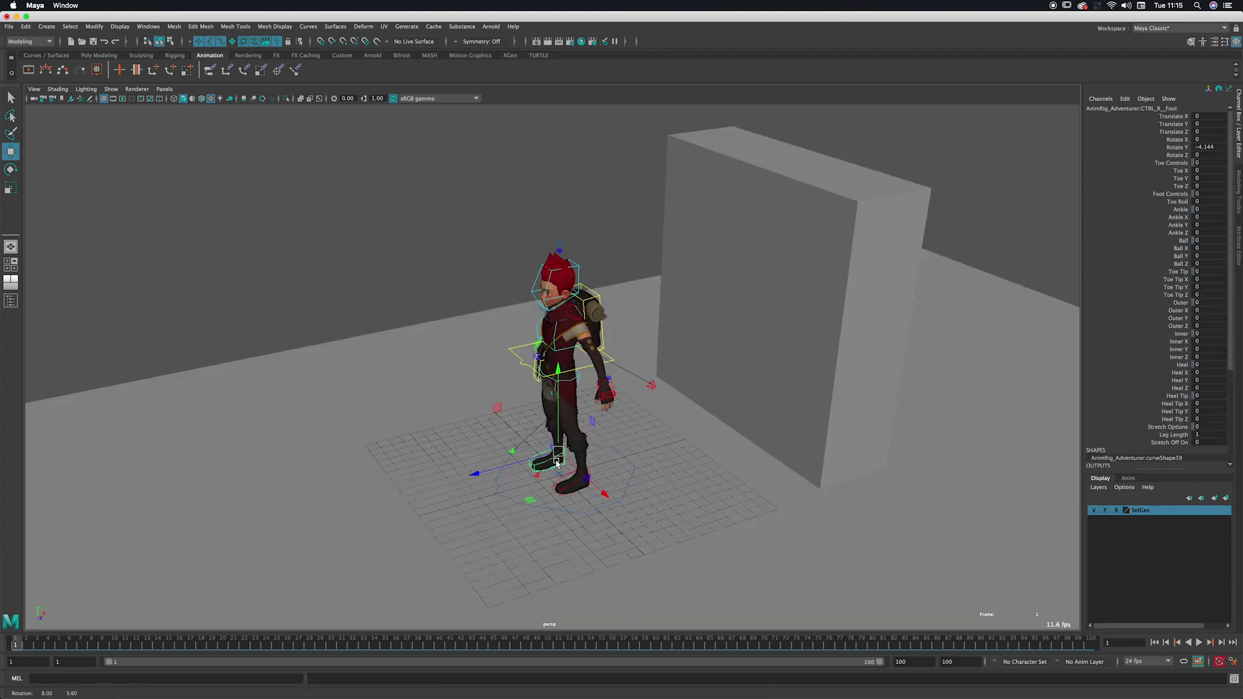
left_click_drag(557, 457, 562, 462, "alt")
left_click_drag(597, 404, 621, 397, "alt")
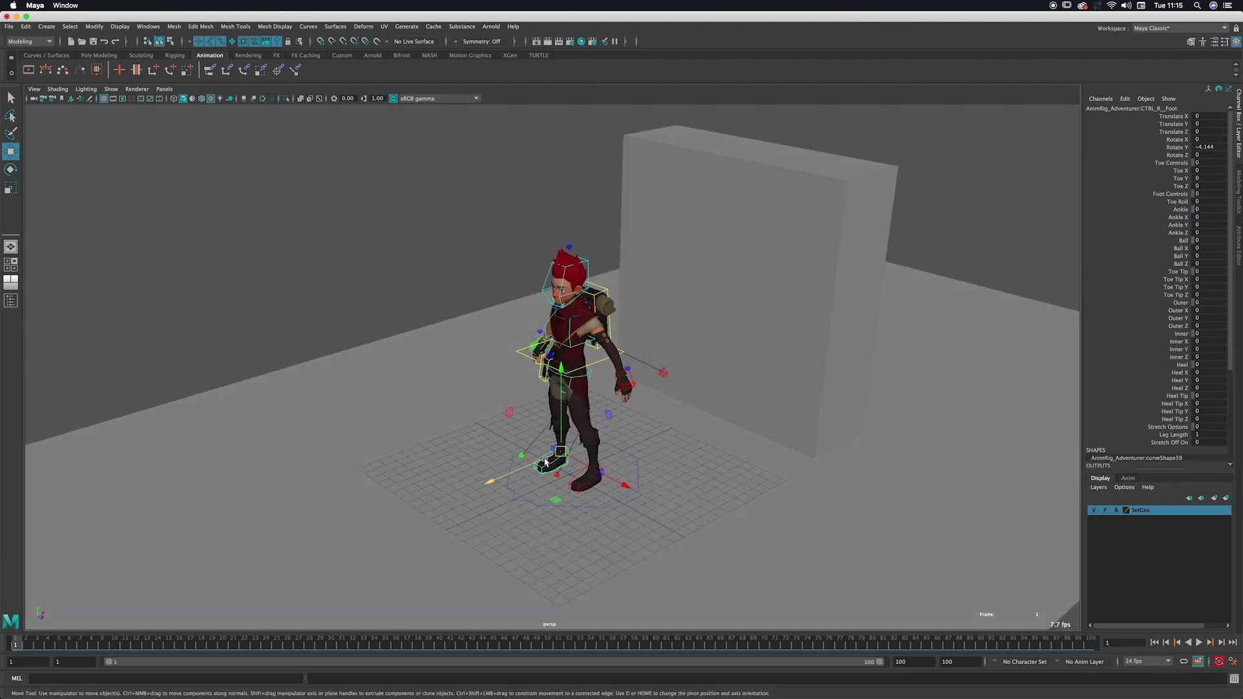
left_click_drag(545, 461, 635, 459)
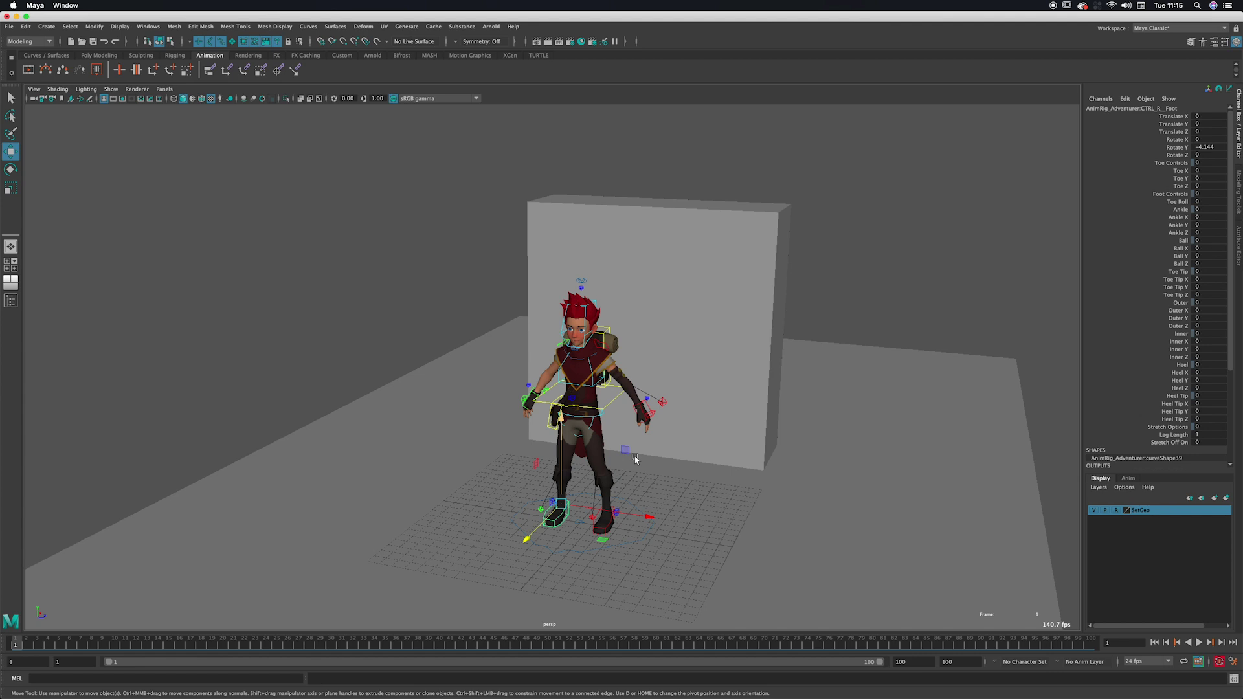
left_click_drag(581, 523, 544, 501, "alt")
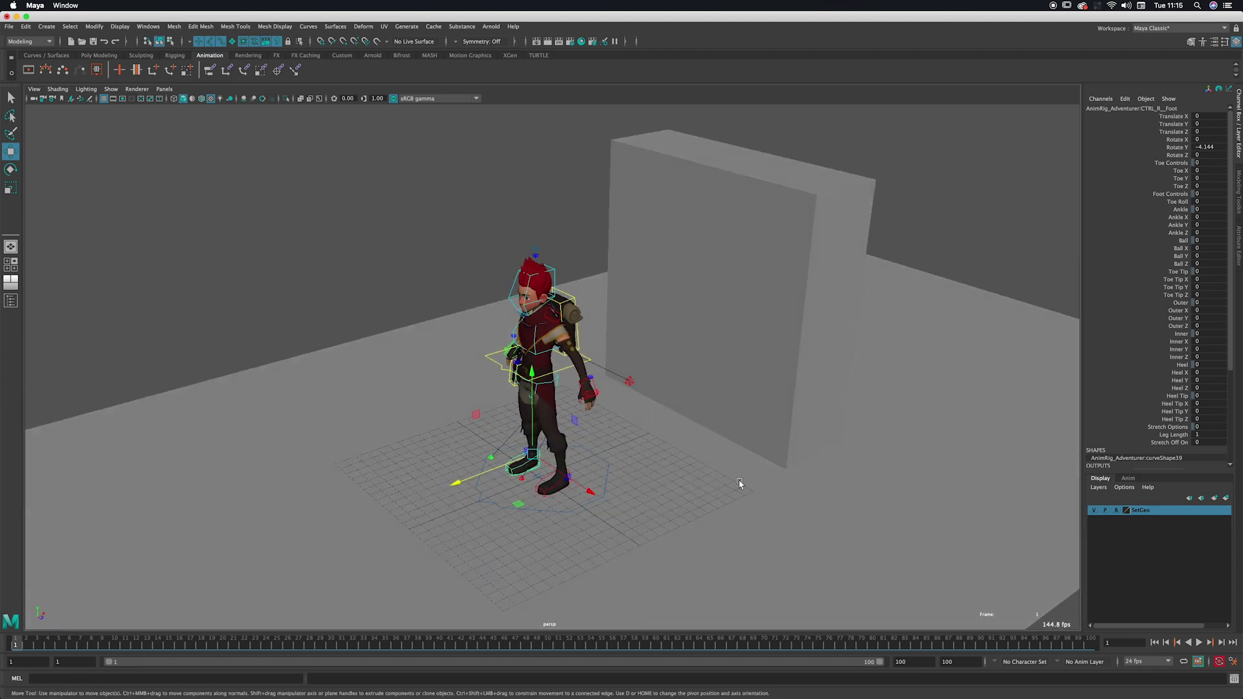
left_click_drag(502, 431, 541, 384, "alt")
left_click(566, 380)
key("super+z")
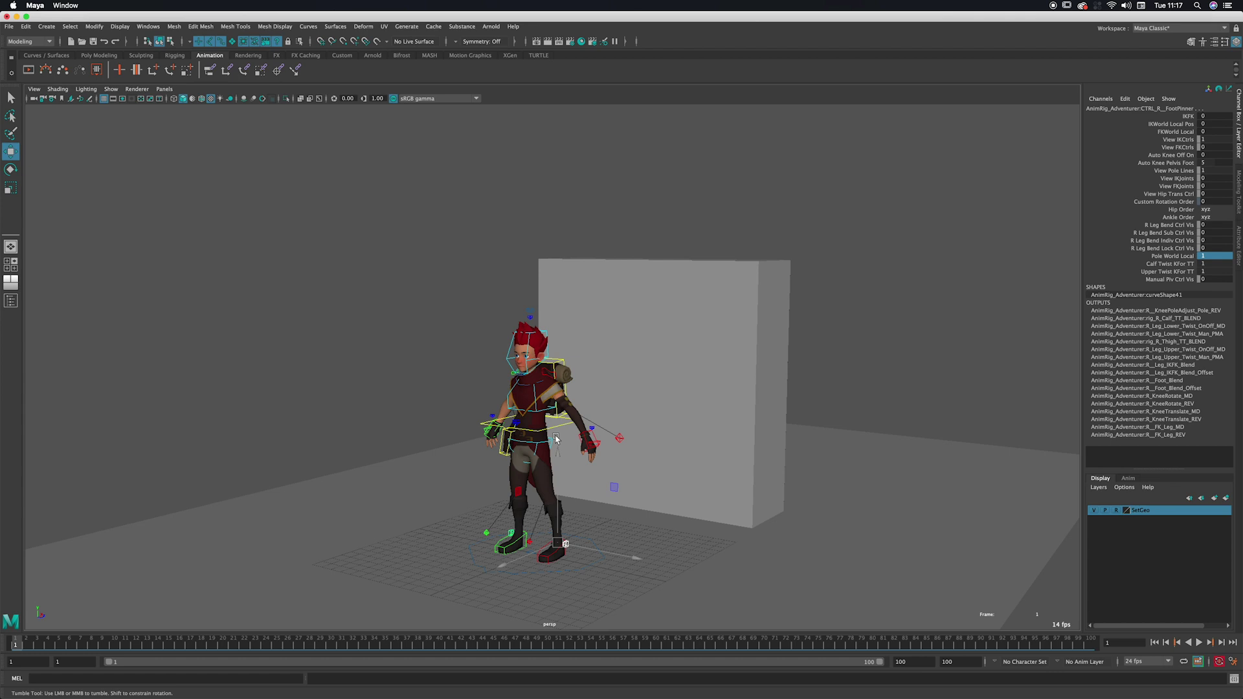
Select the body, both hand and both foot controls and move them onto the block, about 22.9 up and -19.3 in Z.
left_click(559, 431)
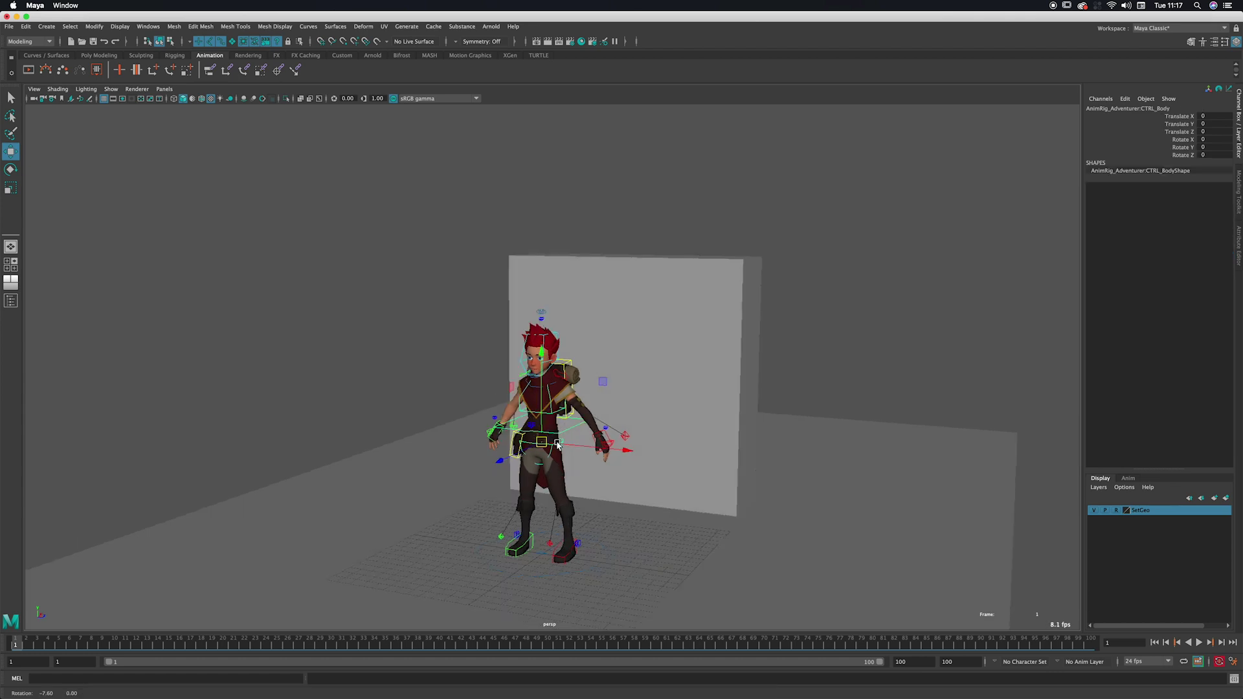
left_click(493, 439, "shift")
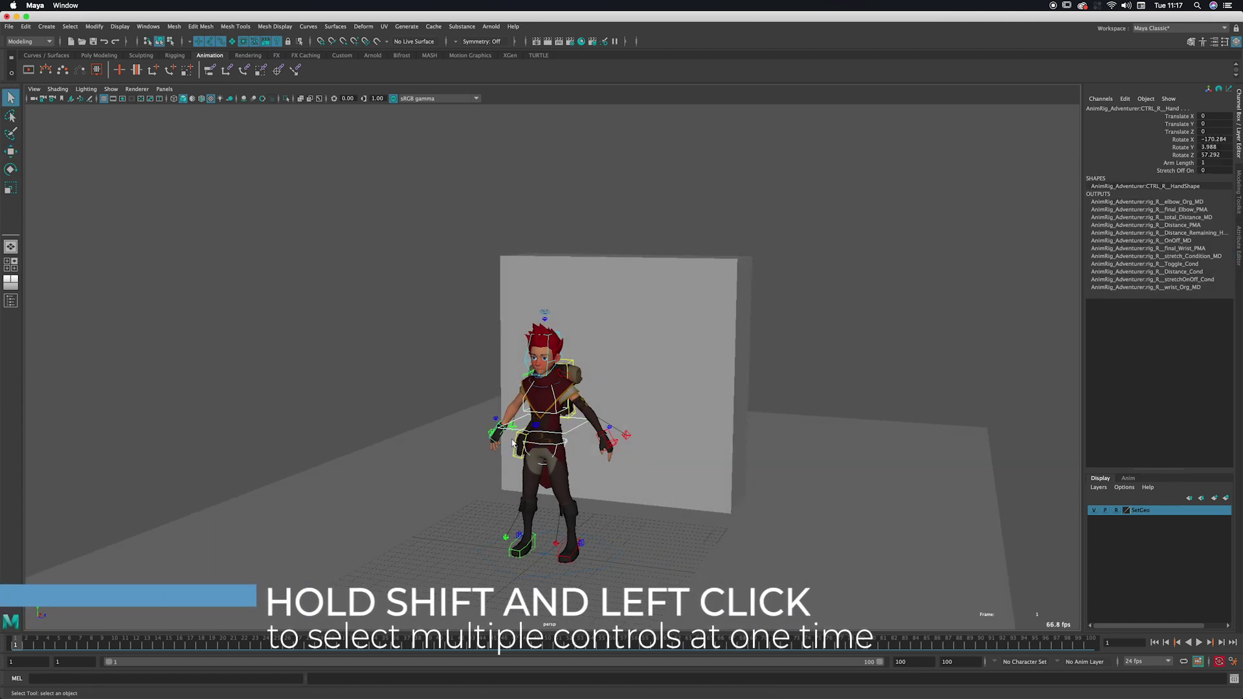
left_click(602, 434, "shift")
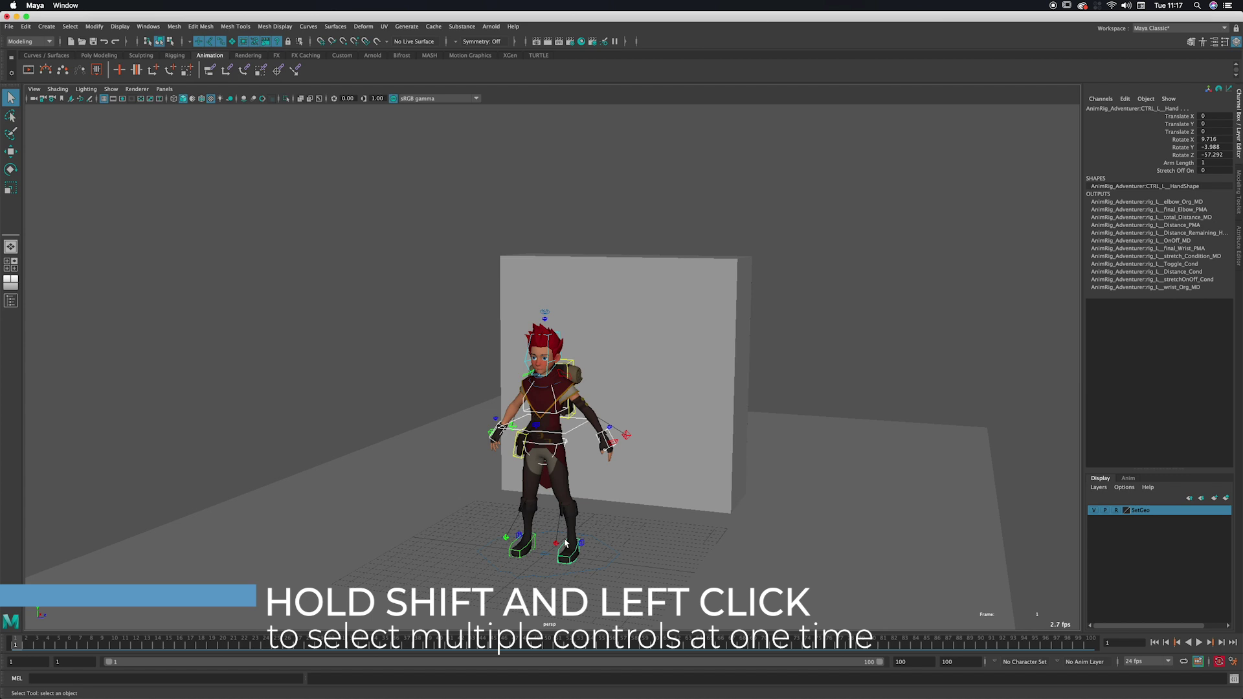
left_click(566, 543, "shift")
key("w")
left_click_drag(529, 496, 531, 219)
left_click_drag(638, 269, 492, 291, "alt")
middle_click_drag(486, 282, 446, 366, "alt")
left_click_drag(447, 360, 771, 304)
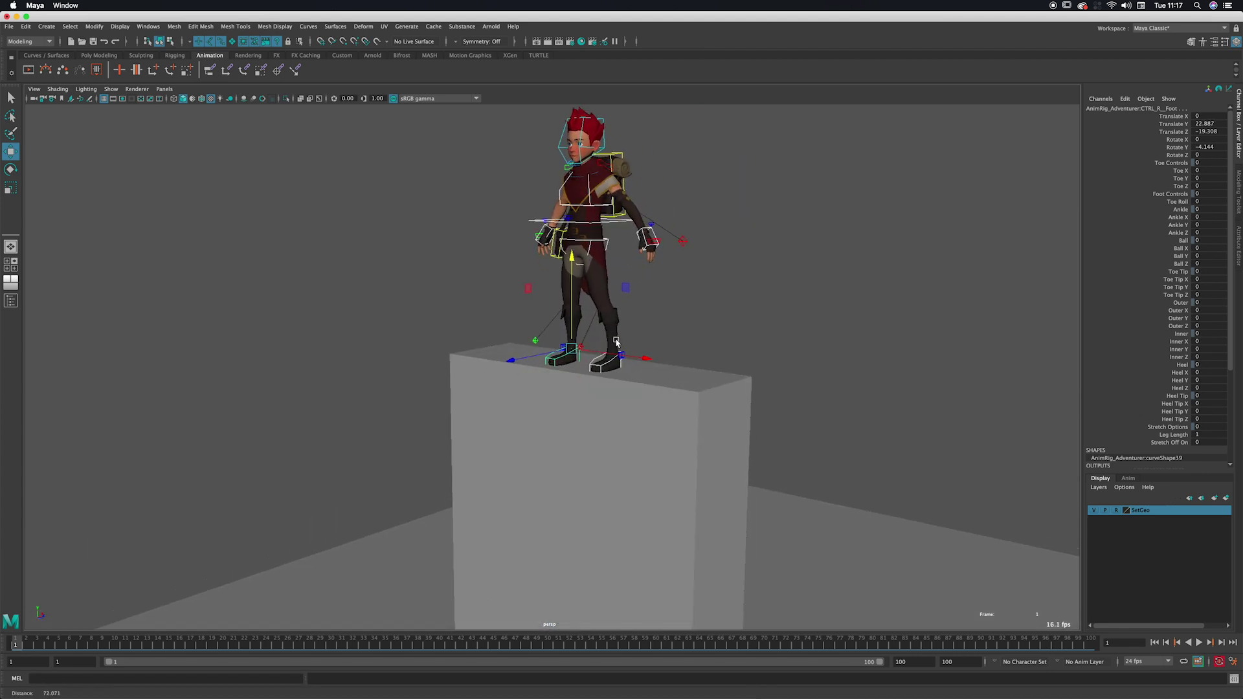
Compare the standing character with the crouching Spider-Man reference image in Safari.
middle_click_drag(560, 346, 593, 444, "alt")
left_click_drag(592, 443, 658, 357, "alt")
right_click_drag(658, 357, 712, 347, "alt")
middle_click_drag(689, 345, 629, 413, "alt")
left_click_drag(629, 413, 668, 364, "alt")
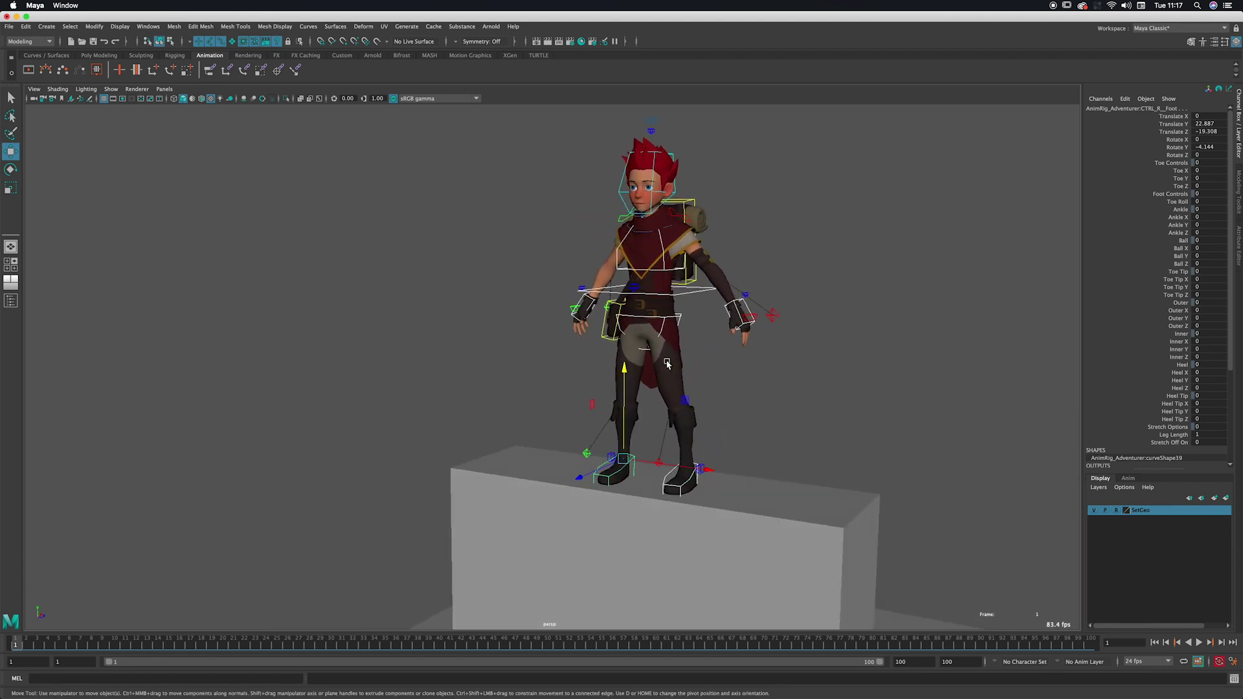
key("super+Tab")
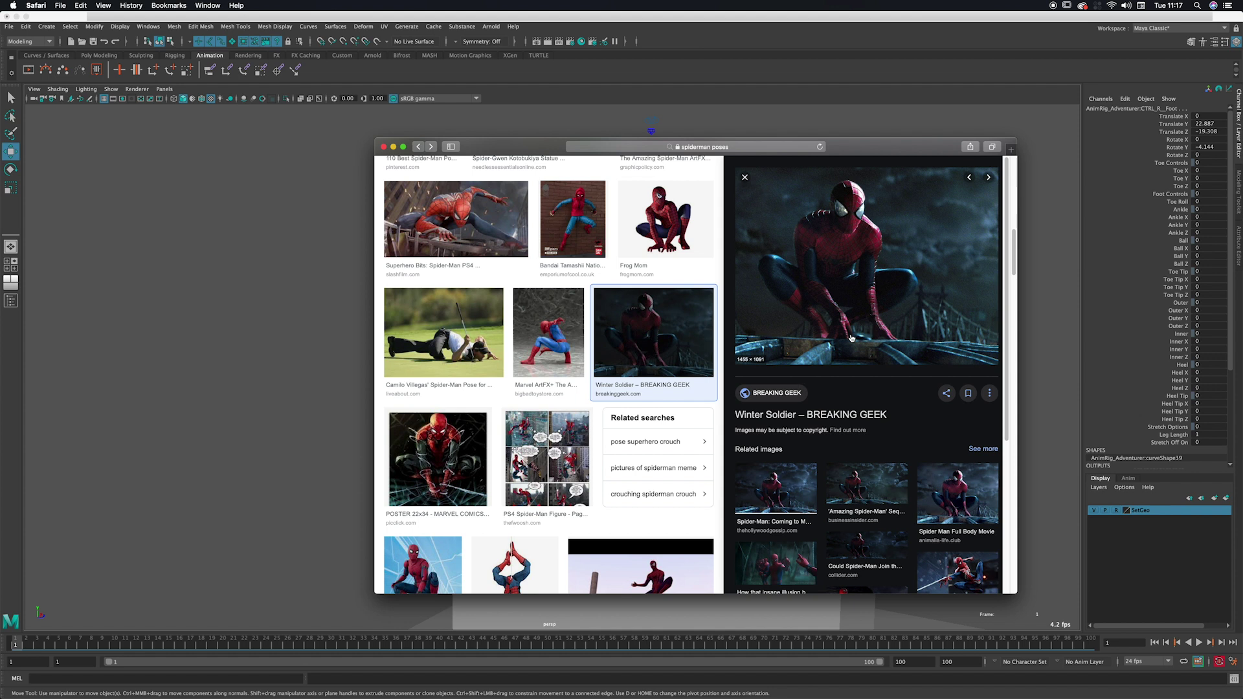
left_click(941, 49)
left_click_drag(622, 415, 627, 414, "alt")
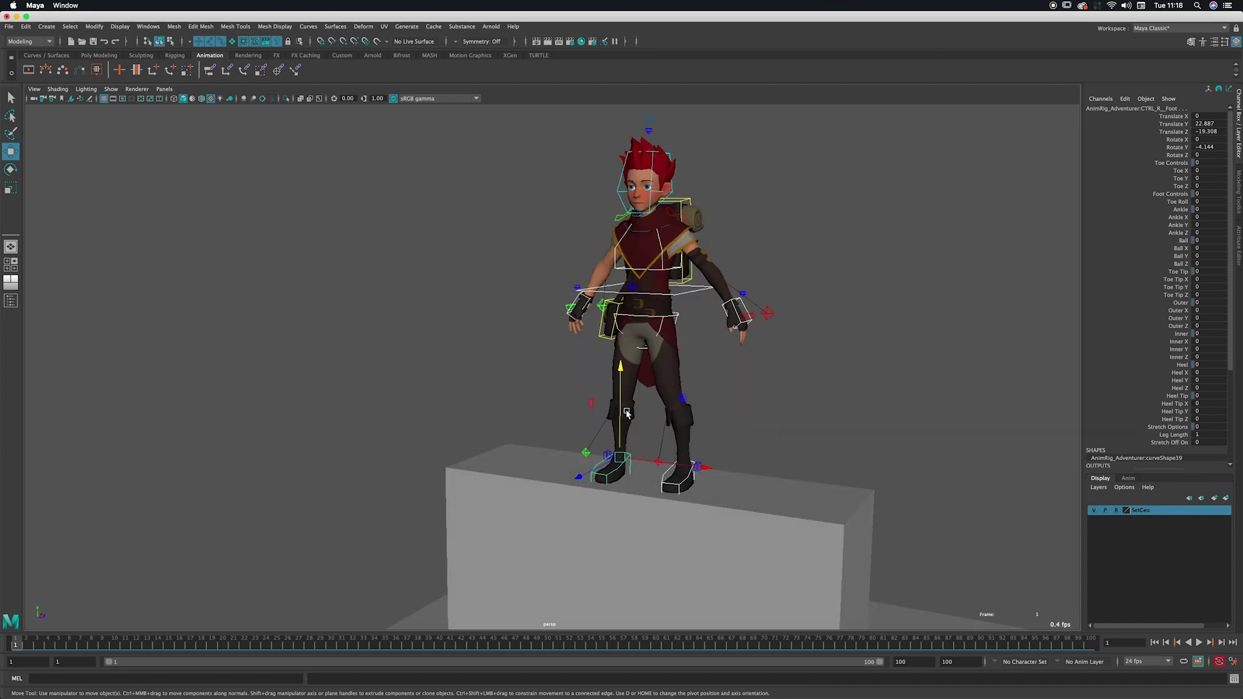
Turn the right foot control outward and adjust its position on top of the block.
left_click(617, 476)
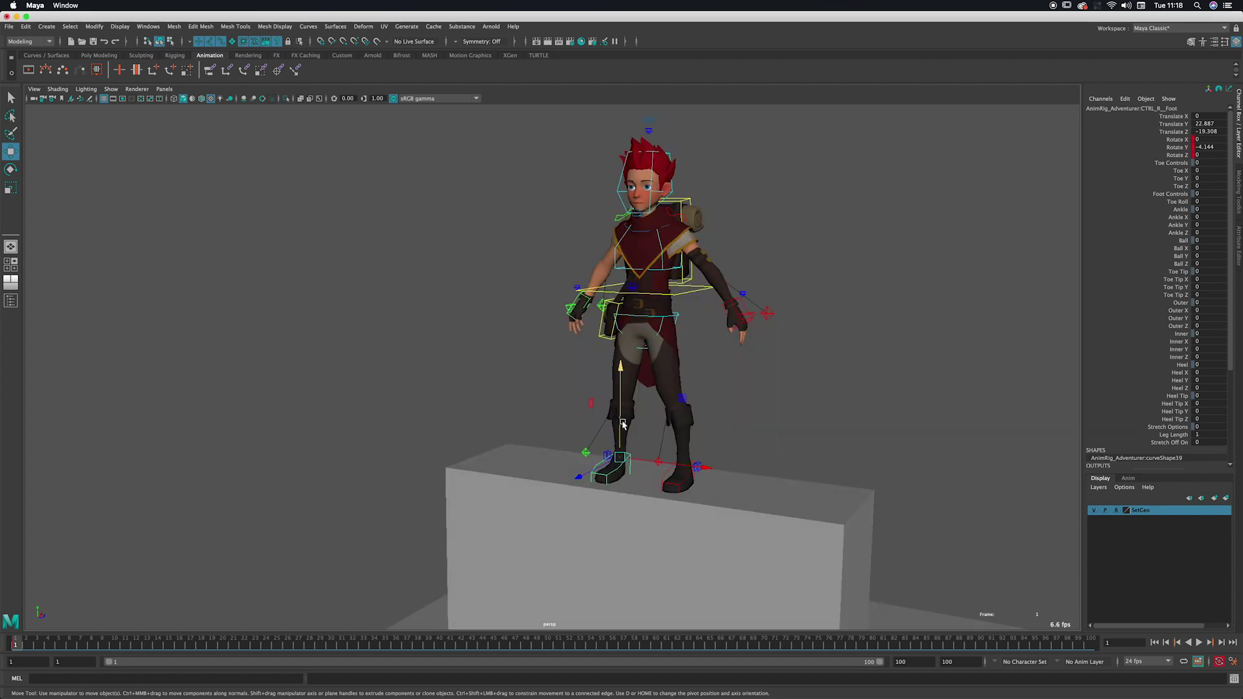
left_click_drag(623, 424, 651, 450, "alt")
key("e")
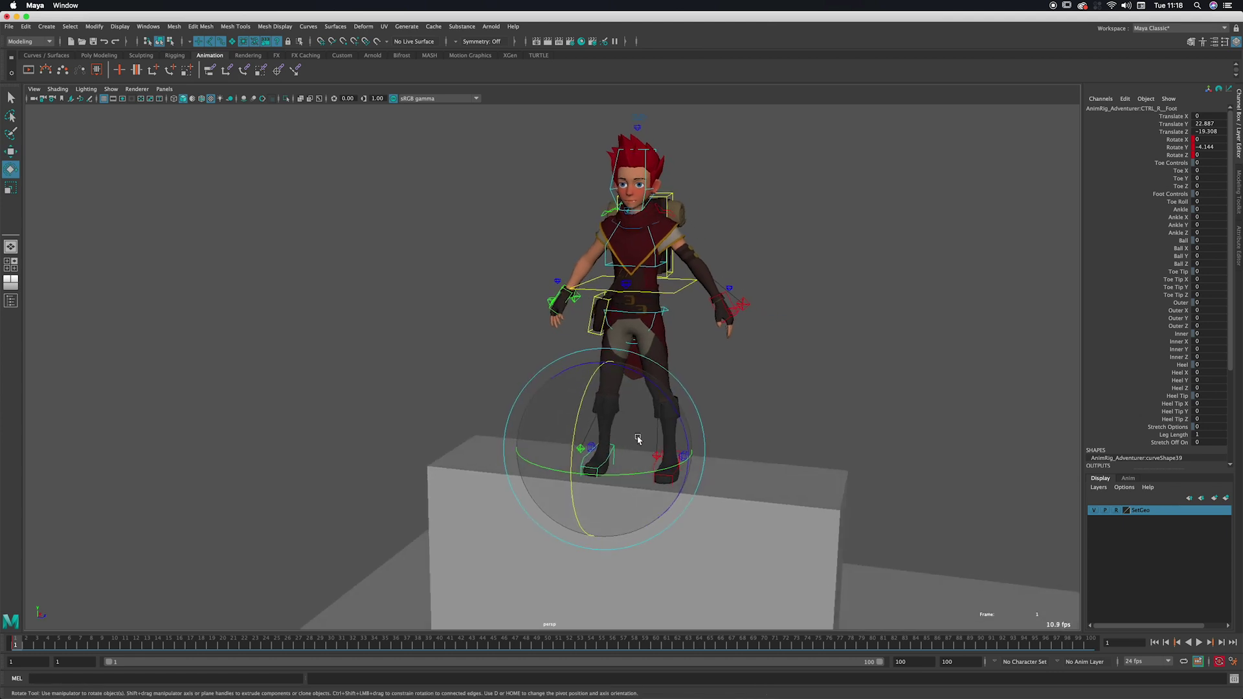
left_click_drag(623, 436, 605, 470, "alt")
key("w")
key("e")
key("w")
Turn the left foot control outward about 23° in Y and shift it about -1.1 in X.
left_click_drag(616, 396, 652, 425, "alt")
left_click(665, 436)
key("e")
key("w")
left_click(624, 417)
Lower the body control into a crouch at about Y 17.9 and Z -21.2.
left_click_drag(651, 425, 629, 395, "alt")
left_click(695, 315)
left_click_drag(685, 316, 651, 383, "alt")
left_click_drag(651, 384, 646, 447, "alt")
left_click_drag(647, 447, 665, 425, "alt")
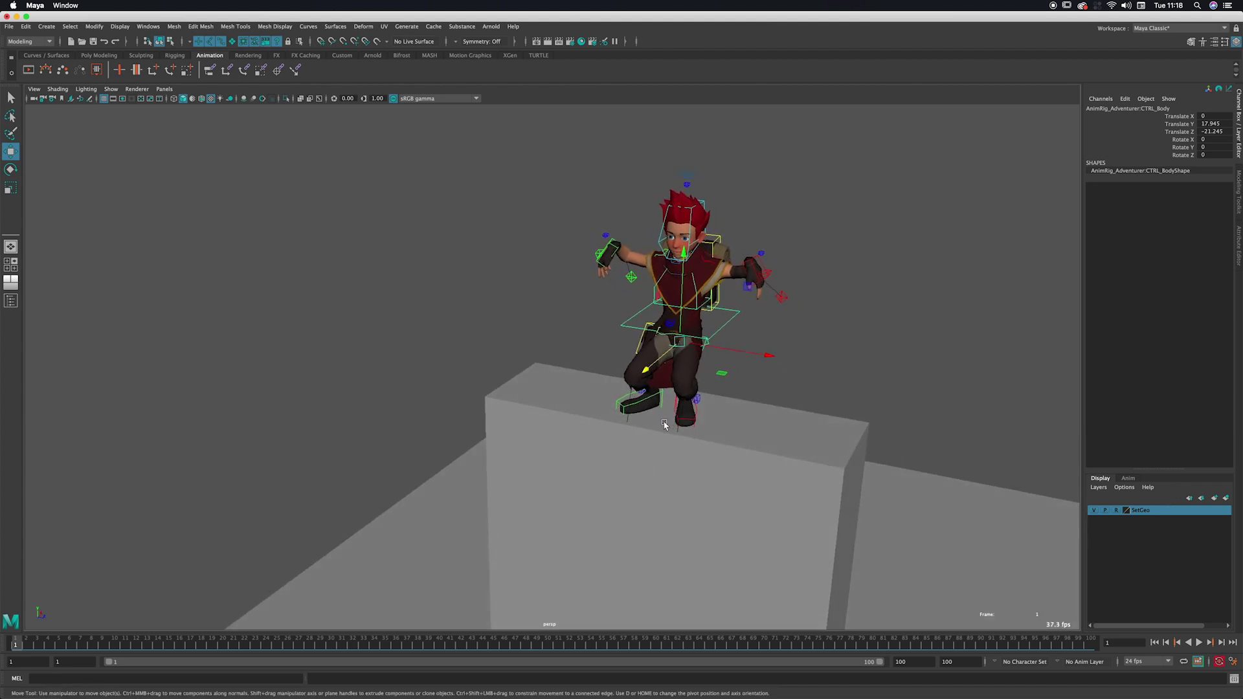
Select both knee pole controls in wireframe display, move them about 3.8 forward in Z, and restore the textured display.
key("4")
left_click(678, 439)
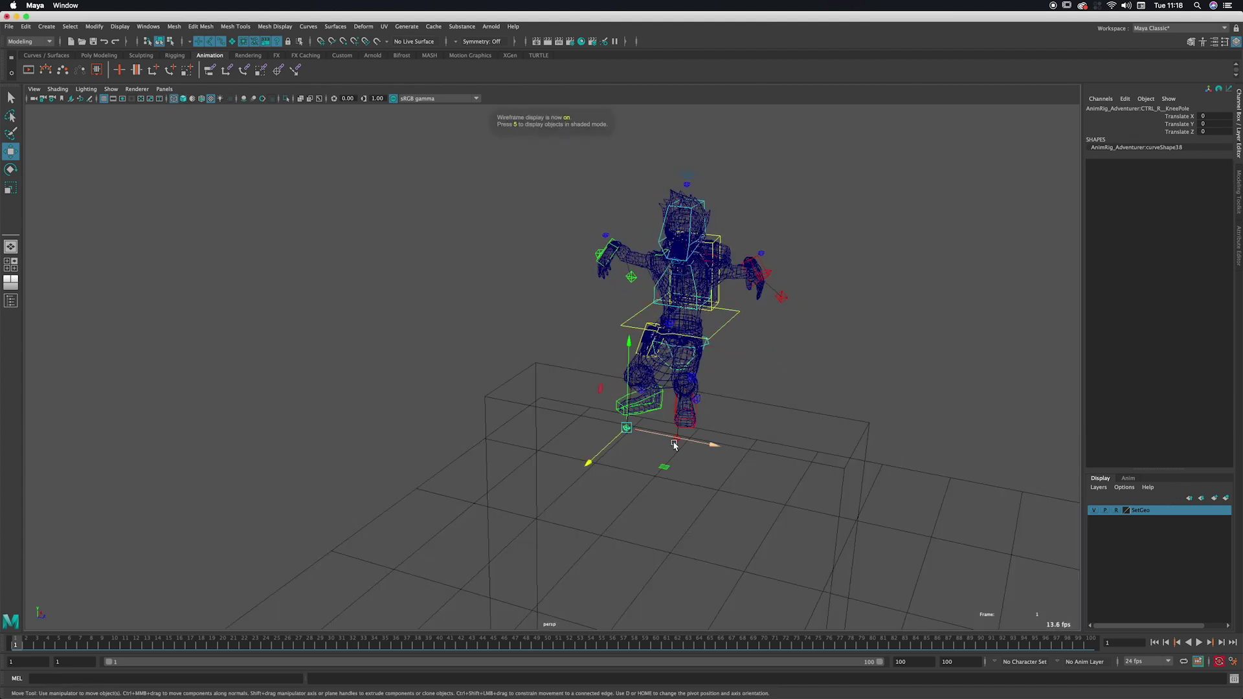
key("q")
left_click_drag(680, 446, 556, 509, "alt")
key("w")
left_click_drag(582, 500, 627, 467, "alt")
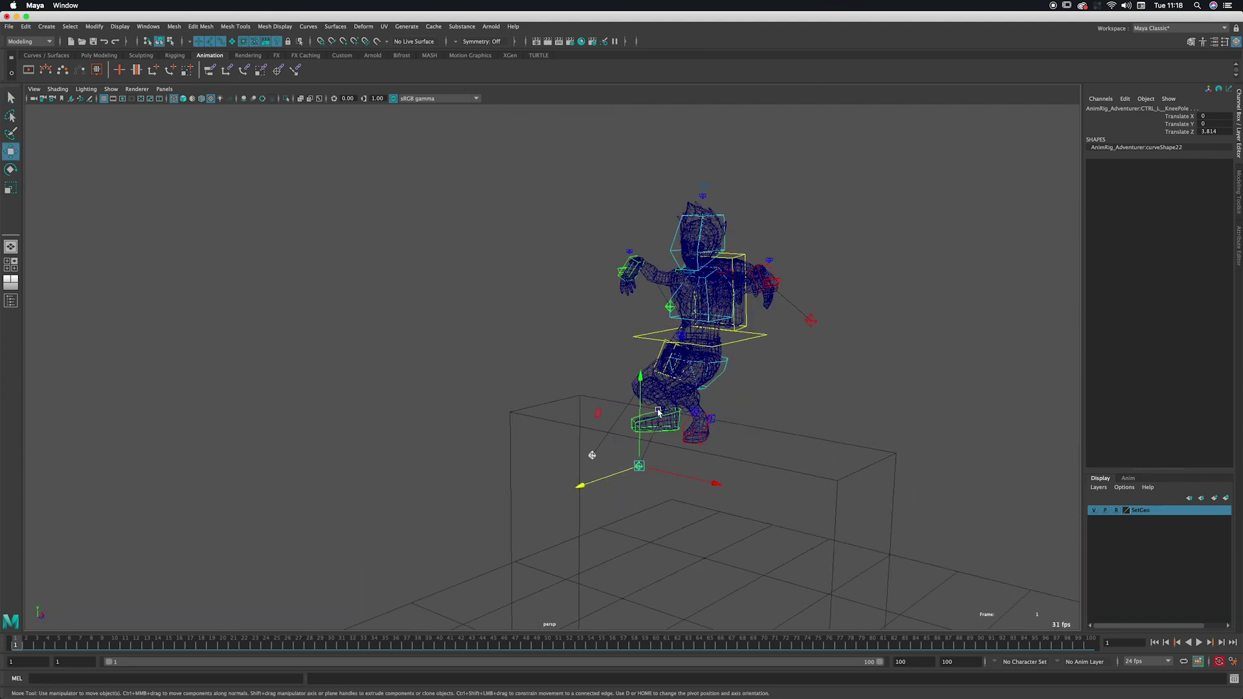
key("6")
Raise the knee pole controls by about 3.8 and spread them outward to open the knees, the right one to about X -3.8.
mouse_move(620, 383)
left_mouse_down("alt")
mouse_move(662, 397)
mouse_move(659, 367)
left_mouse_up("alt")
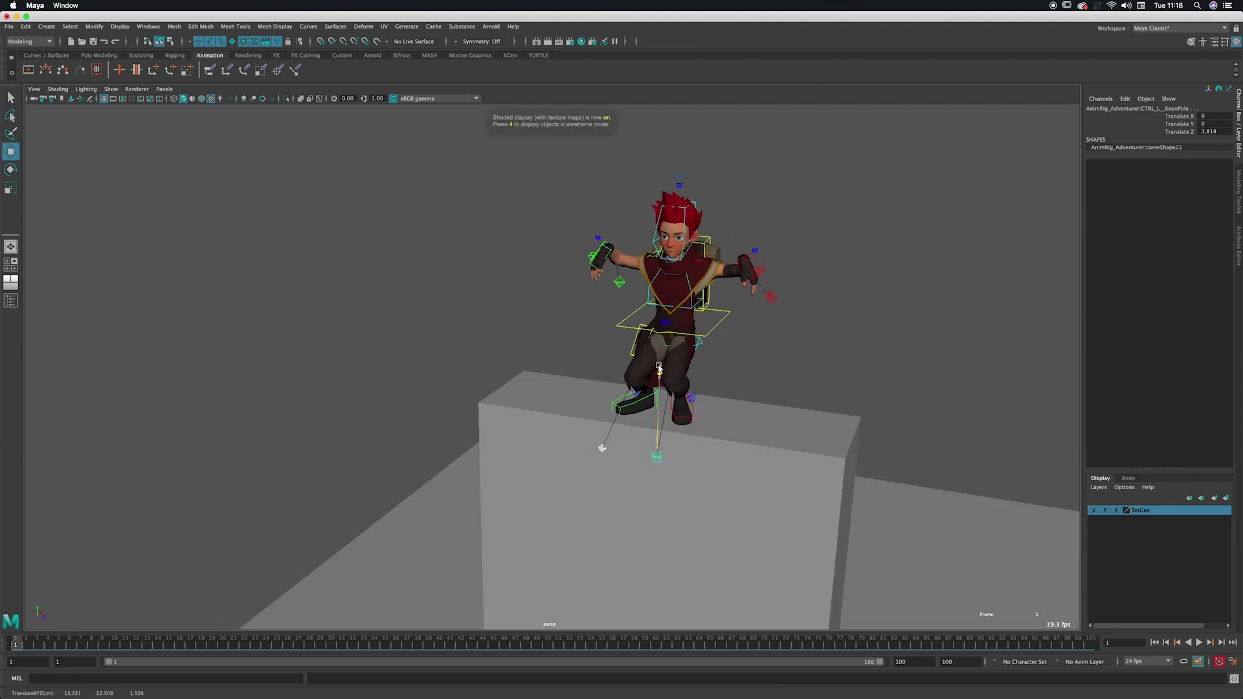
left_click_drag(659, 324, 659, 323)
left_click_drag(622, 384, 598, 425, "alt")
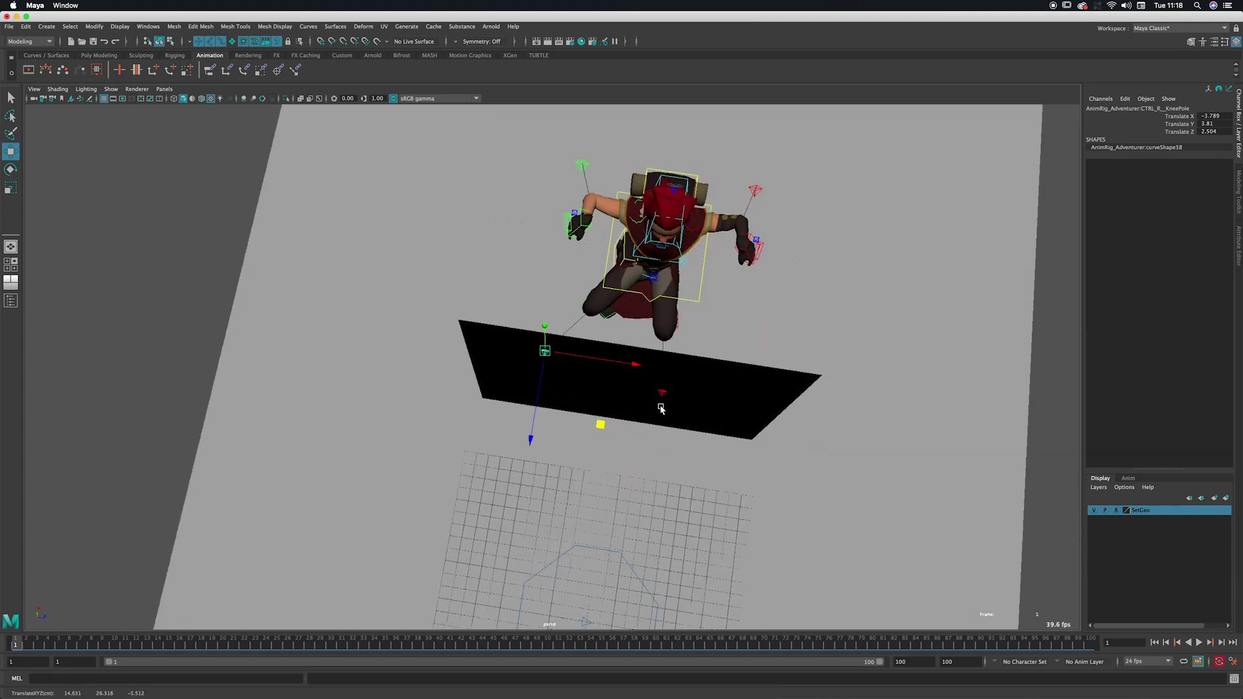
left_click(661, 393)
left_click_drag(720, 466, 781, 316)
Tilt the body control forward and shift it over the feet to about Z -20.4.
left_click(758, 355)
key("e")
mouse_move(686, 360)
left_mouse_down("alt")
mouse_move(697, 342)
mouse_move(692, 370)
mouse_move(675, 369)
left_mouse_up("alt")
key("w")
left_click_drag(675, 370, 729, 407, "alt")
Rotate the chest control forward to bend the upper body over the knees.
left_click_drag(738, 347, 702, 335, "alt")
key("e")
left_click(700, 334)
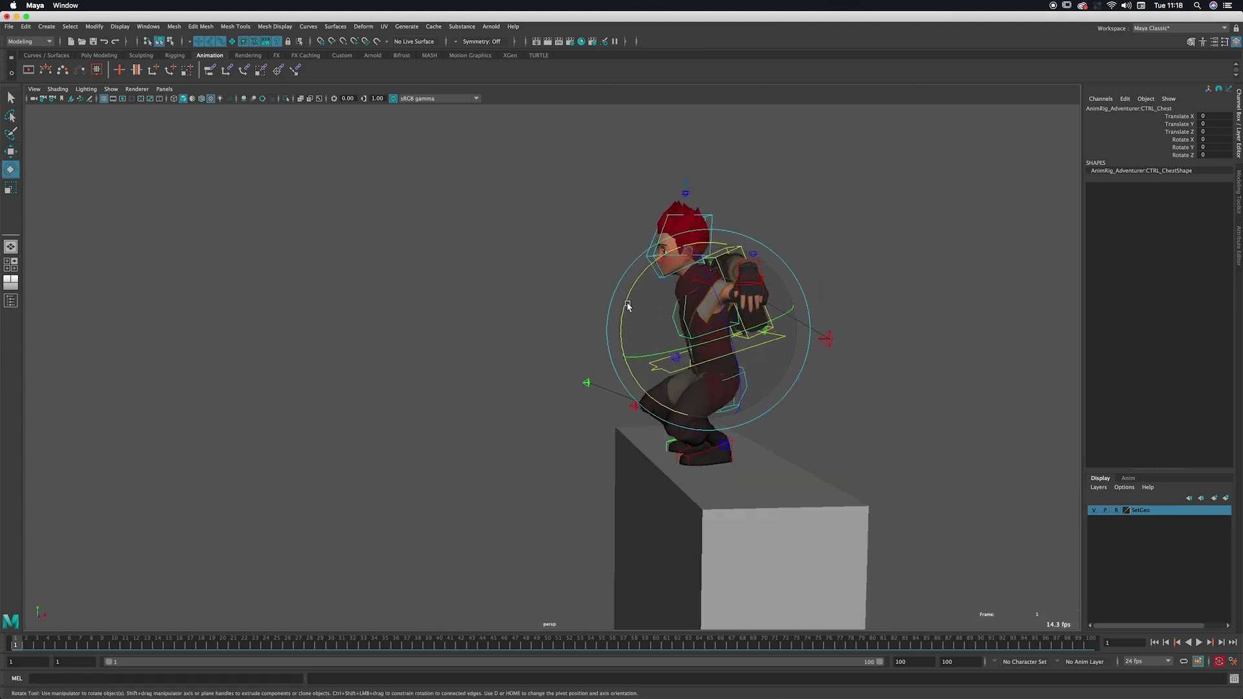
left_click_drag(627, 306, 617, 332)
Adjust the body control's forward tilt to about 17° in X, judging the crouch from the front.
left_click_drag(617, 332, 670, 391, "alt")
key("q")
left_click(760, 353)
key("e")
middle_click_drag(670, 390, 669, 342, "alt")
right_click_drag(669, 341, 711, 351, "alt")
middle_click_drag(711, 351, 682, 383, "alt")
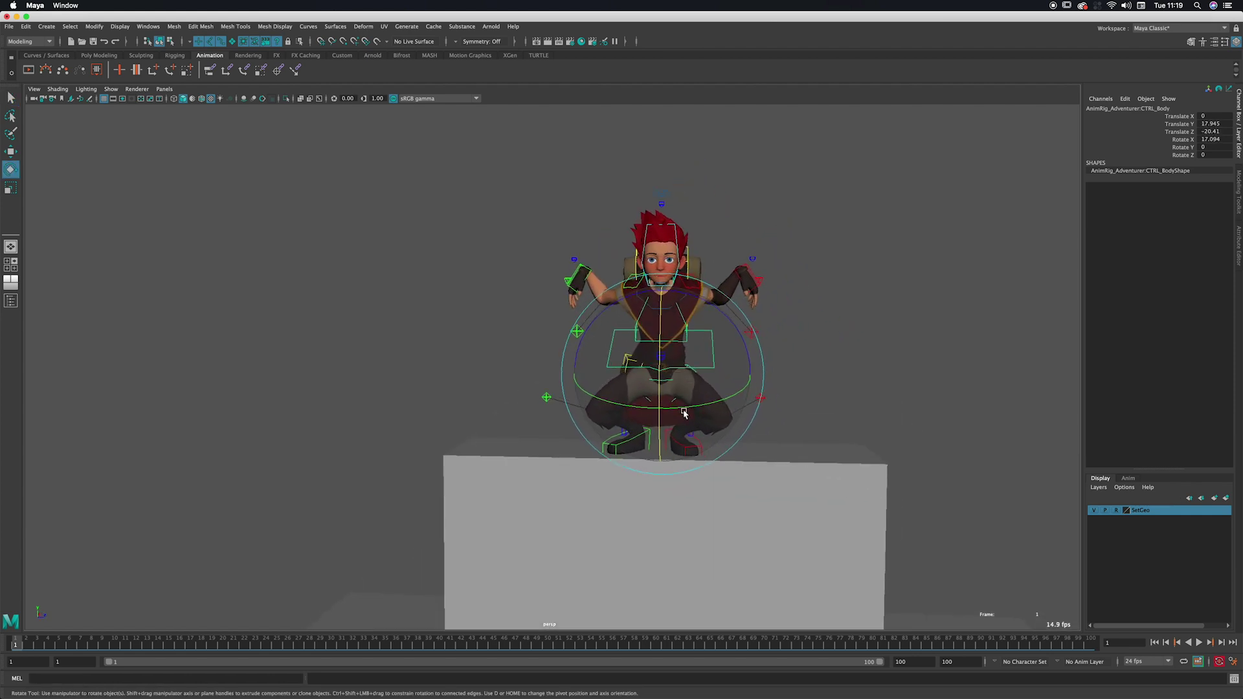
Move the left hand control down and inward so the hand hangs beside the left knee.
left_click_drag(687, 408, 715, 369)
key("q")
left_click(770, 275)
key("w")
left_click_drag(770, 285, 690, 297, "alt")
left_click_drag(790, 266, 721, 420)
Move and rotate the right hand control so the hand rests down by the right knee.
left_click(550, 223)
left_click_drag(550, 224, 637, 358, "alt")
left_click(590, 225)
key("e")
key("w")
left_click_drag(637, 358, 772, 308, "alt")
Shift the body control slightly back to about Z -20.7 to balance the crouch over the feet.
key("q")
left_click(779, 288)
right_click_drag(779, 288, 639, 300, "alt")
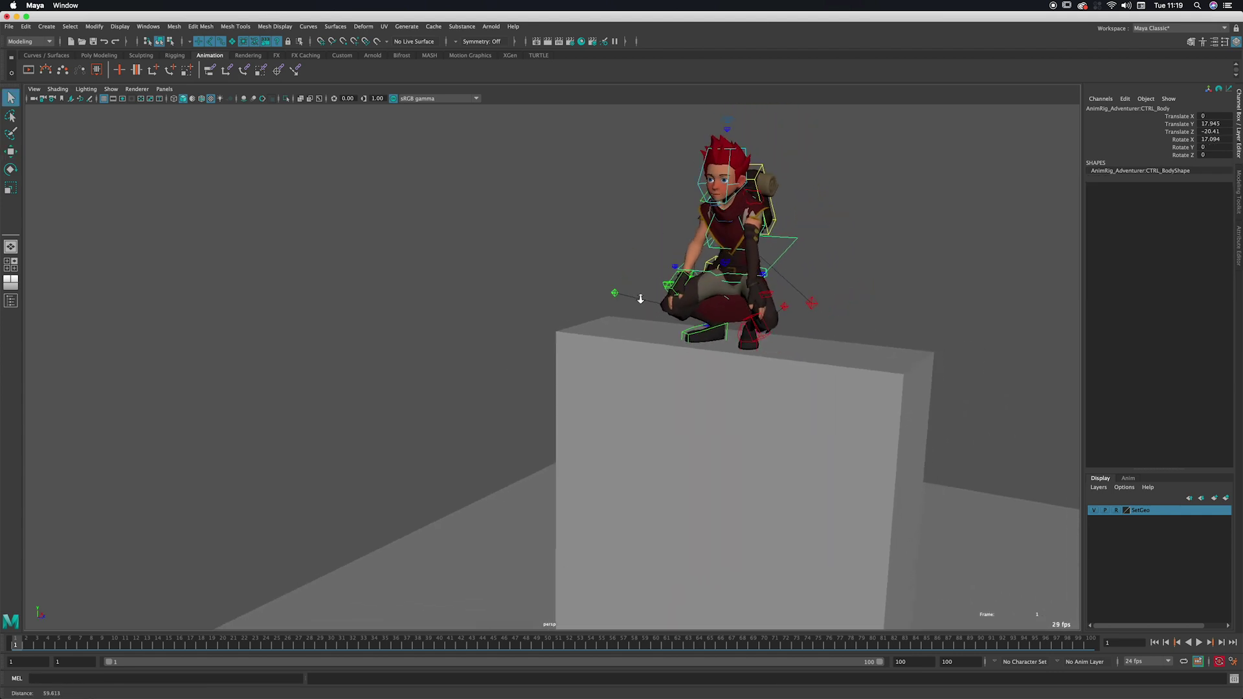
middle_click_drag(639, 300, 610, 364, "alt")
left_click_drag(745, 330, 622, 304, "alt")
key("w")
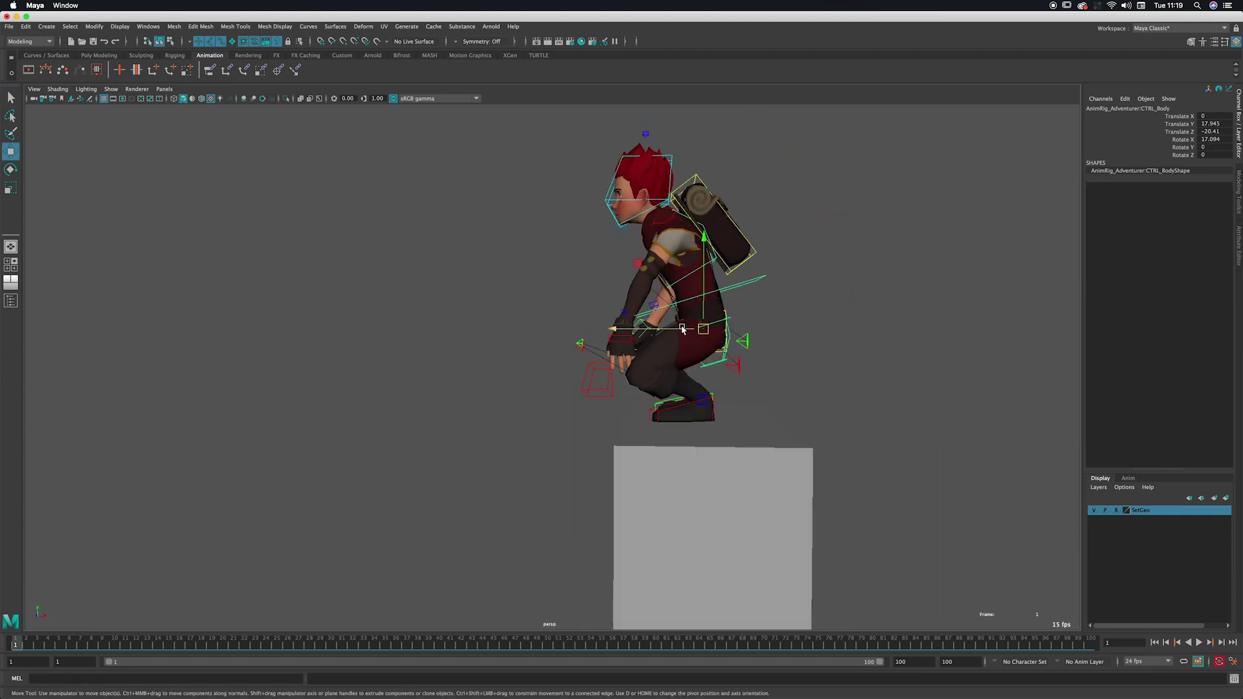
left_click_drag(682, 329, 675, 389)
key("q")
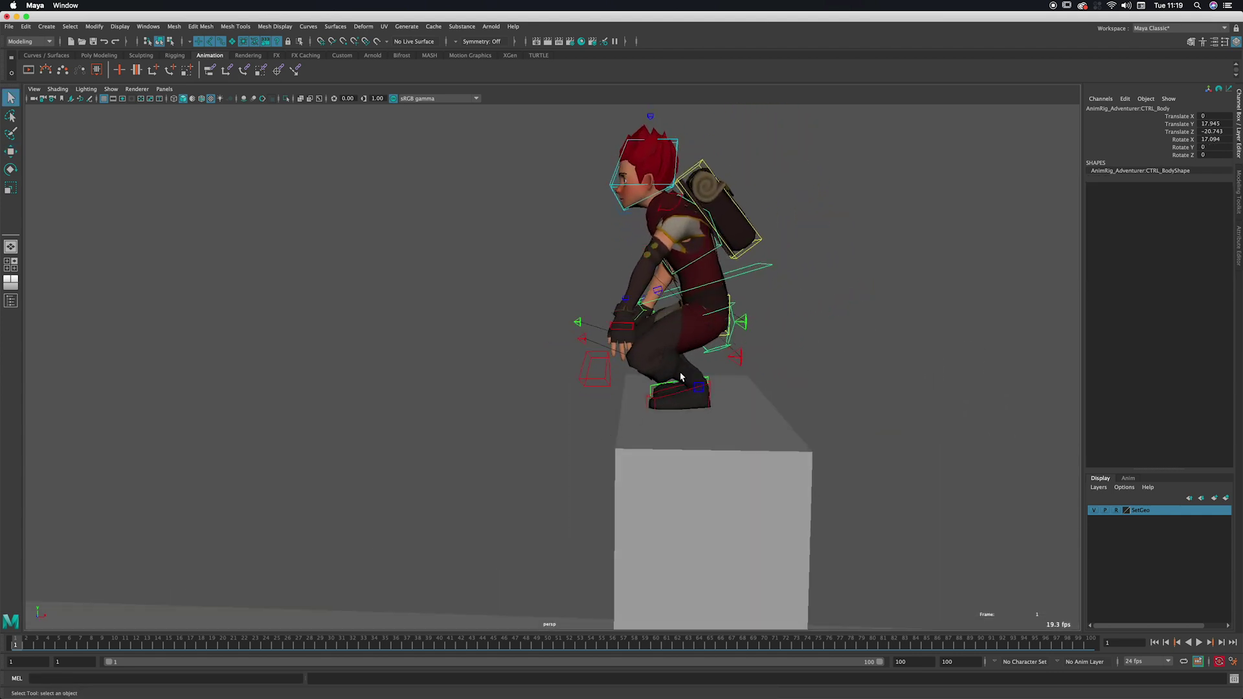
Check the Spider-Man reference photo in Safari, and lift the left heel in Maya with a Toe Roll of about 26.
key("super+Tab")
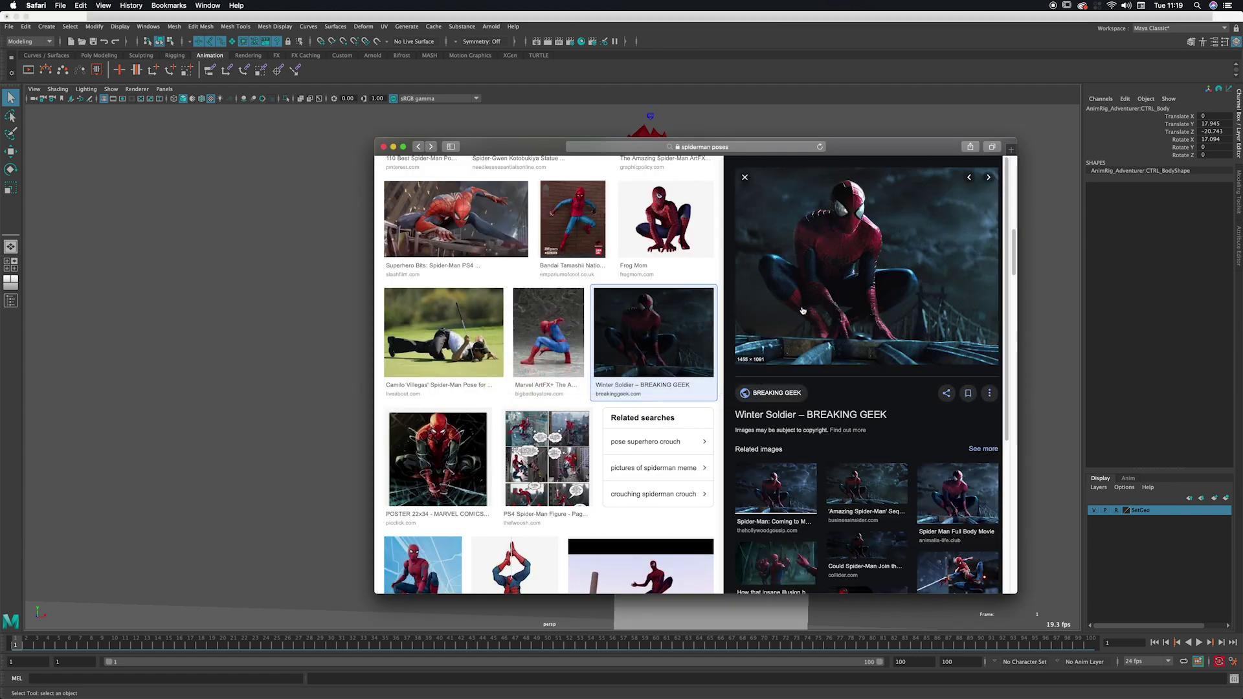
key("super+Tab")
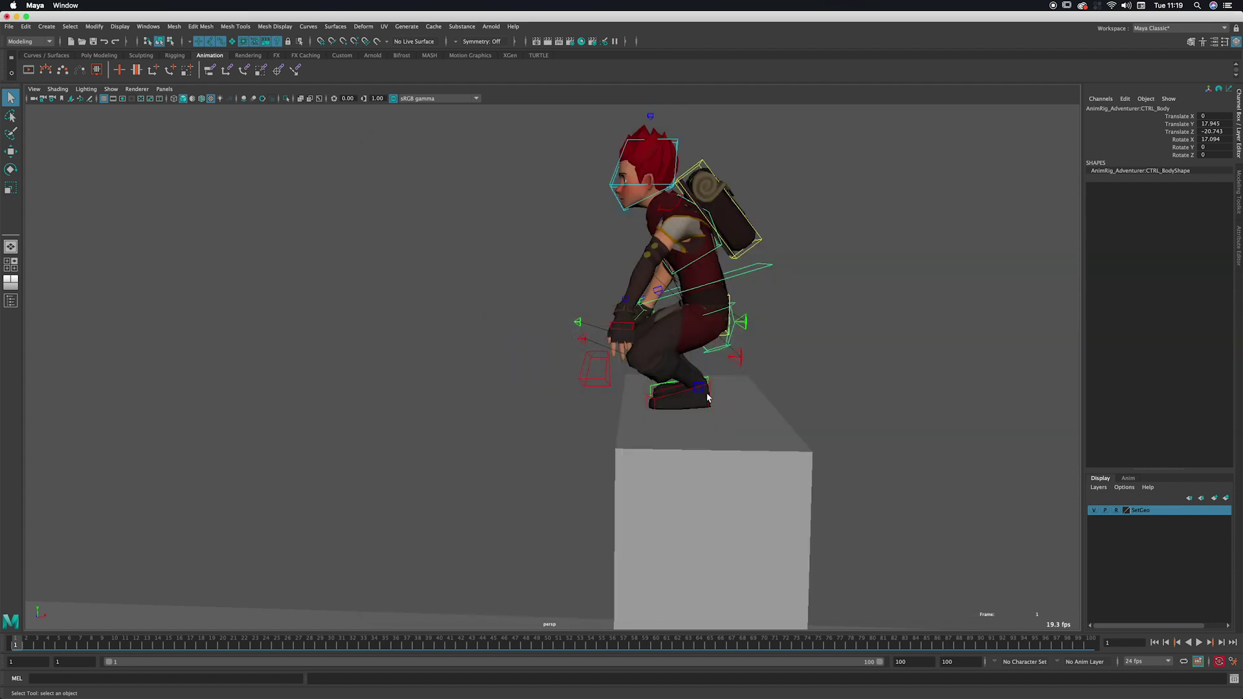
left_click(712, 386)
left_click_drag(712, 386, 684, 373, "alt")
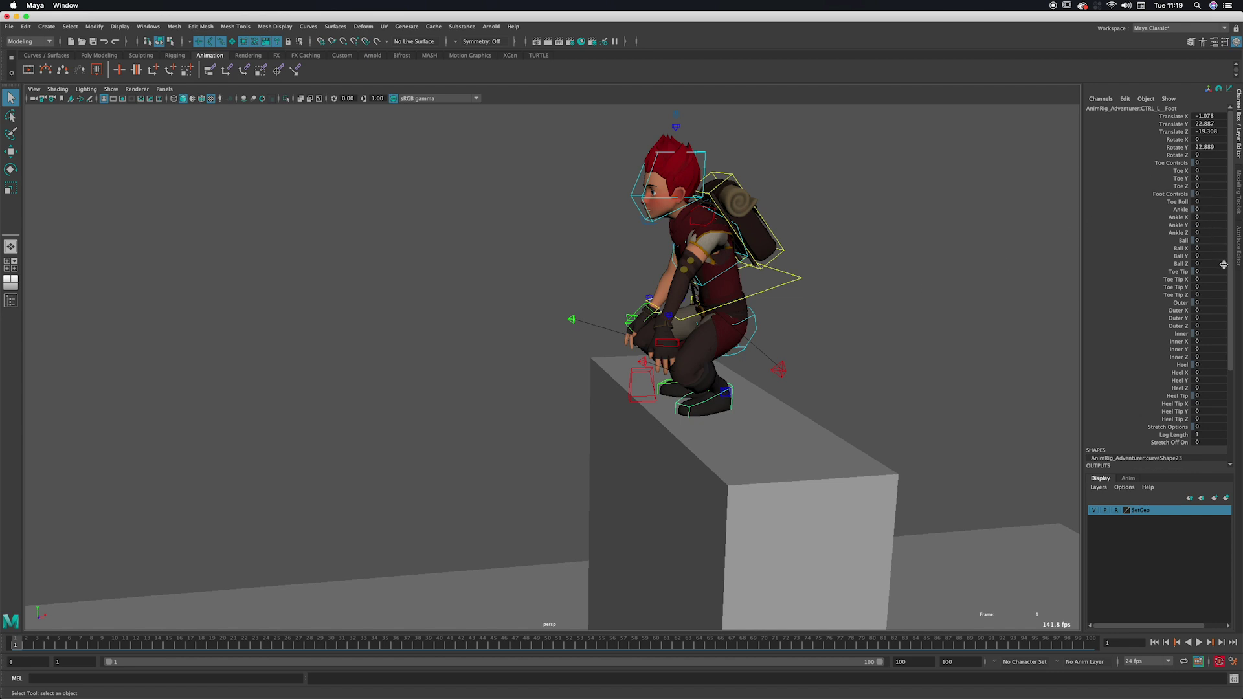
left_click(1178, 201)
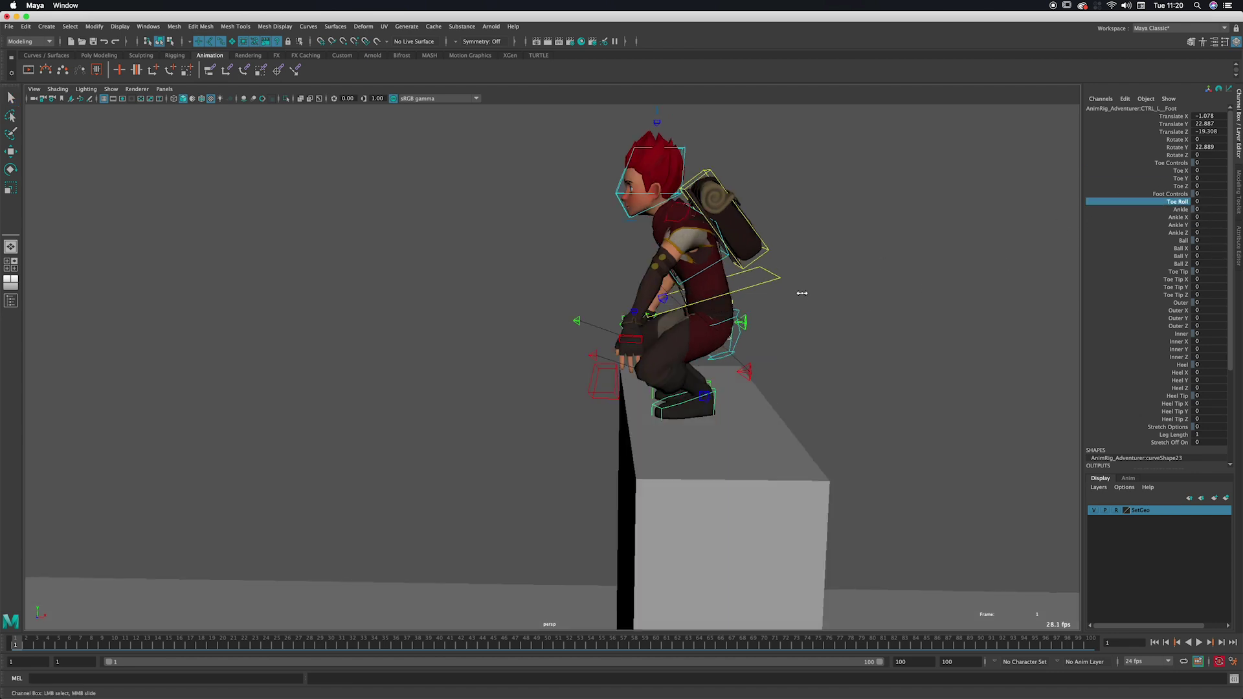
middle_click_drag(726, 334, 770, 334)
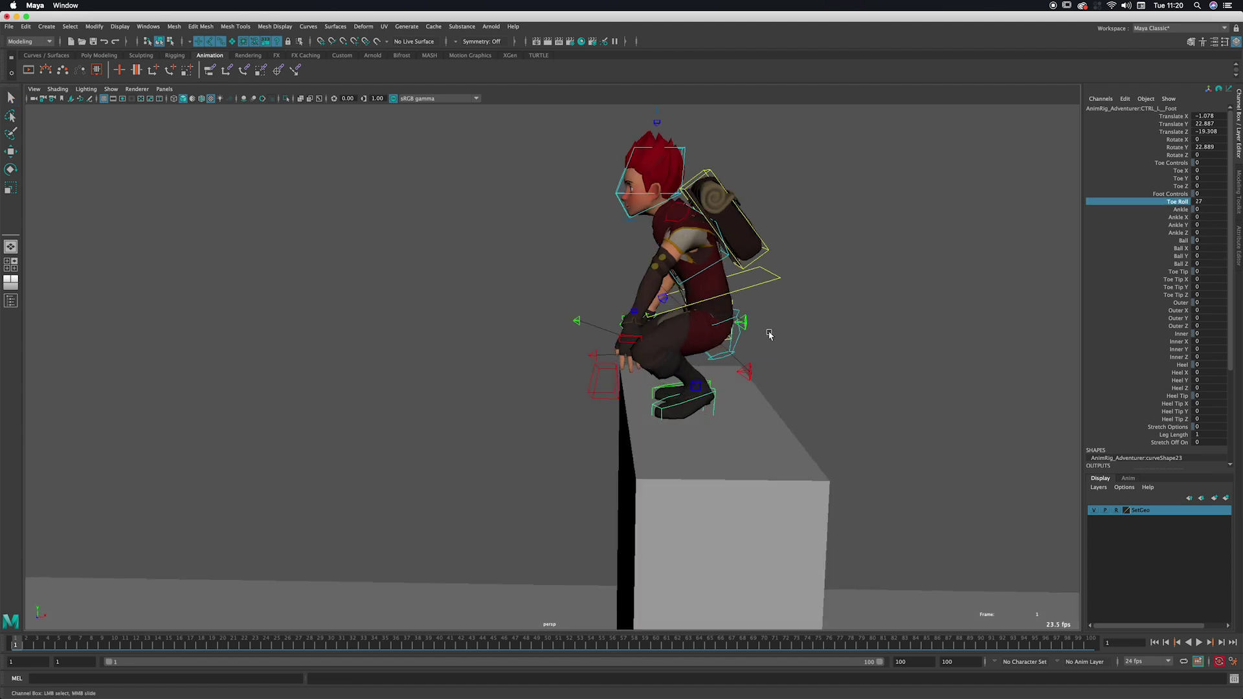
middle_click_drag(698, 383, 645, 383)
Move the left foot control outward to about X -0.36 to widen the stance.
left_click_drag(664, 413, 699, 348, "alt")
key("w")
left_click(738, 331)
key("q")
Twist the body control to about -14° in Y, judging the crouch from the front.
left_click(760, 372)
key("e")
left_click(726, 311)
left_click(716, 315)
key("q")
key("w")
key("e")
key("super+z")
mouse_move(699, 347)
left_mouse_down("alt")
mouse_move(628, 353)
mouse_move(654, 365)
mouse_move(682, 339)
left_mouse_up("alt")
scroll(628, 353, "up", 2)
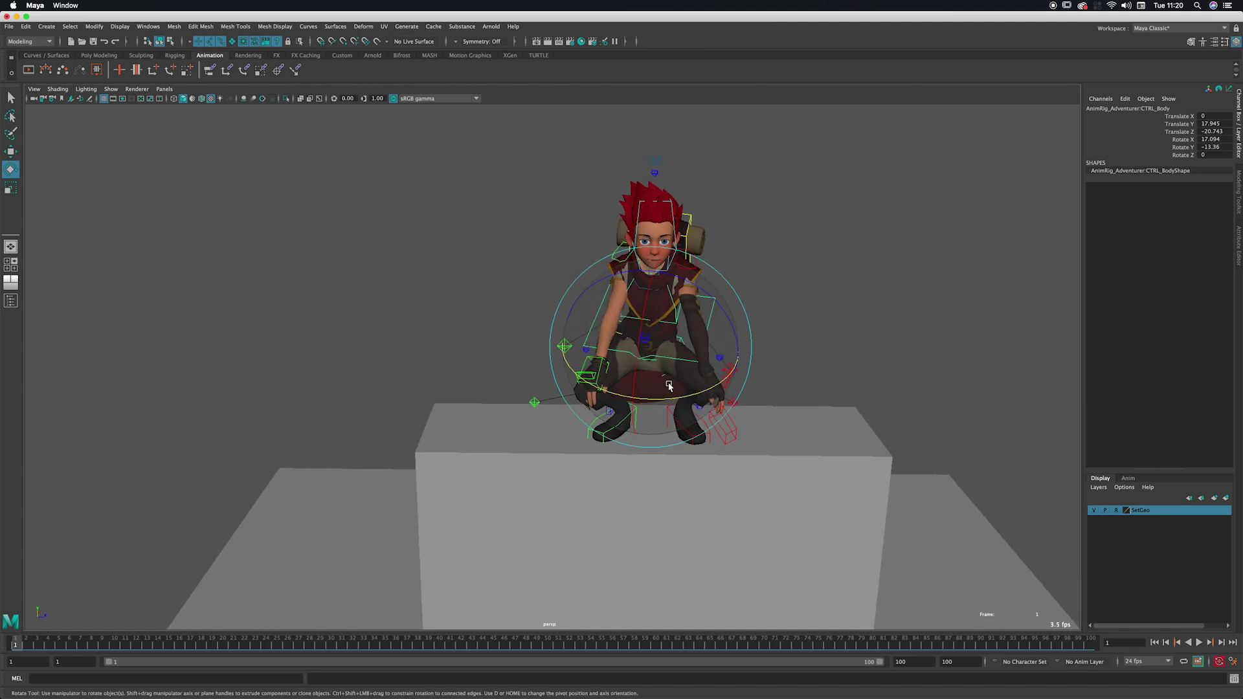
left_click_drag(674, 389, 690, 400, "alt")
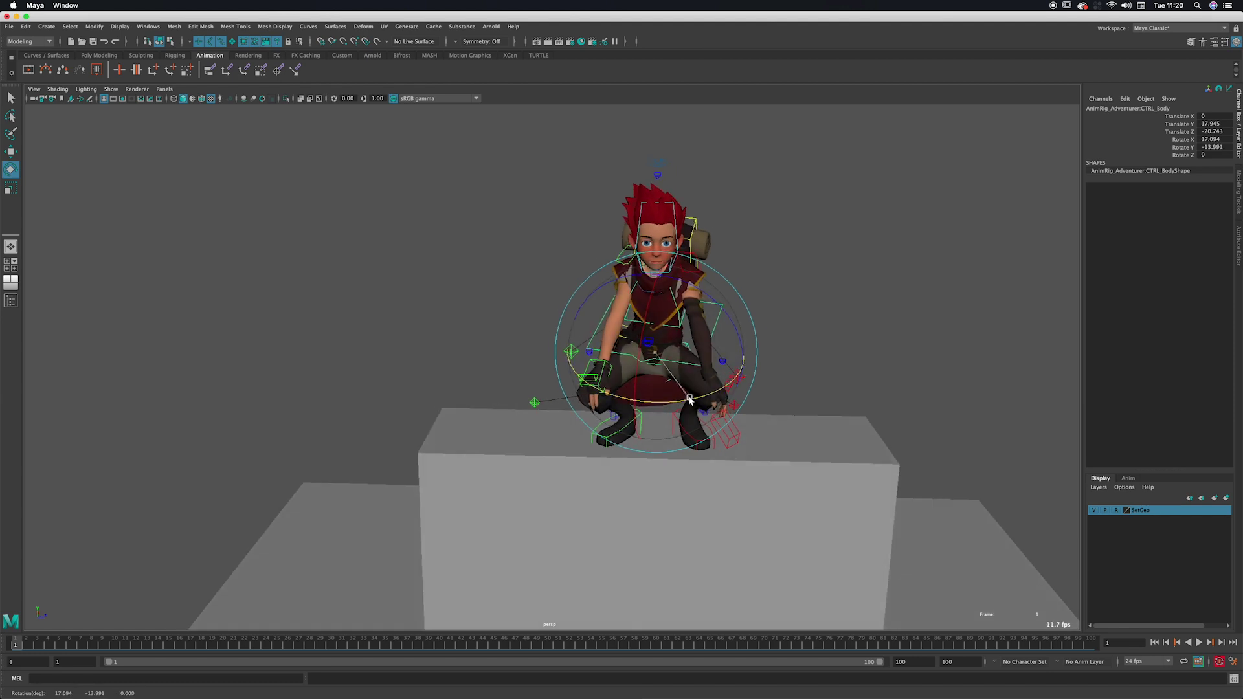
Counter-twist the chest control to about 19° in Y, with about 16.6° of forward tilt in X.
key("q")
left_click(677, 360)
key("e")
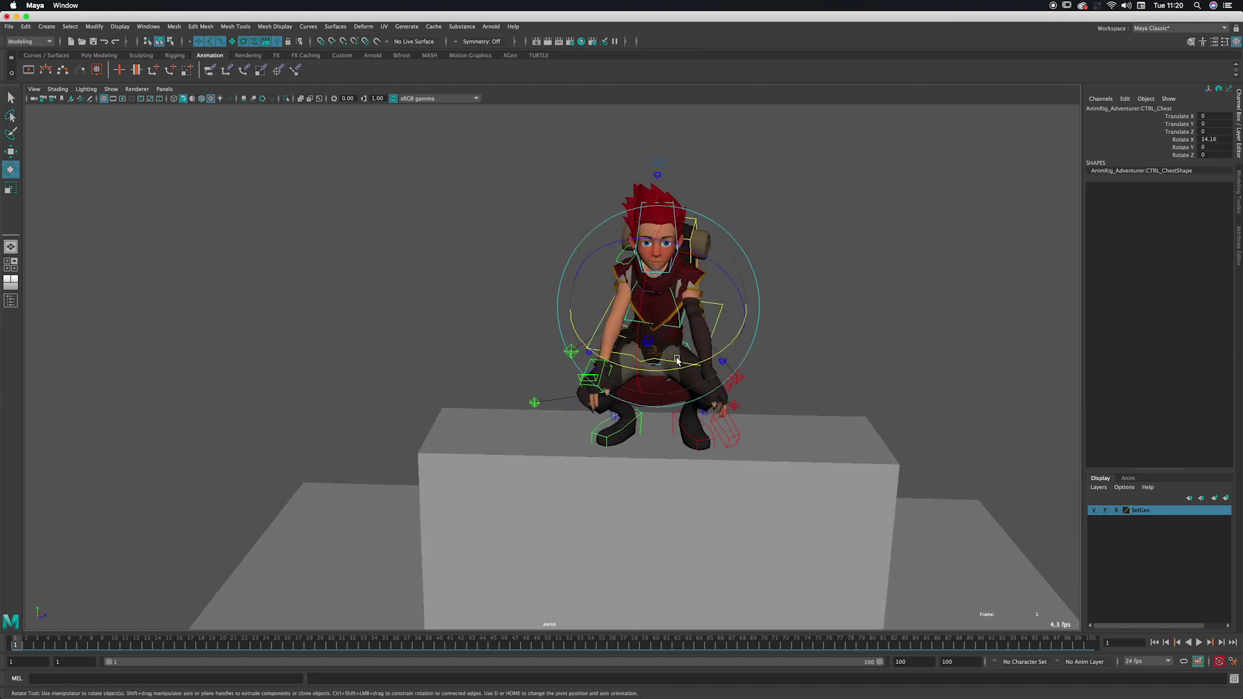
left_click_drag(681, 369, 697, 357)
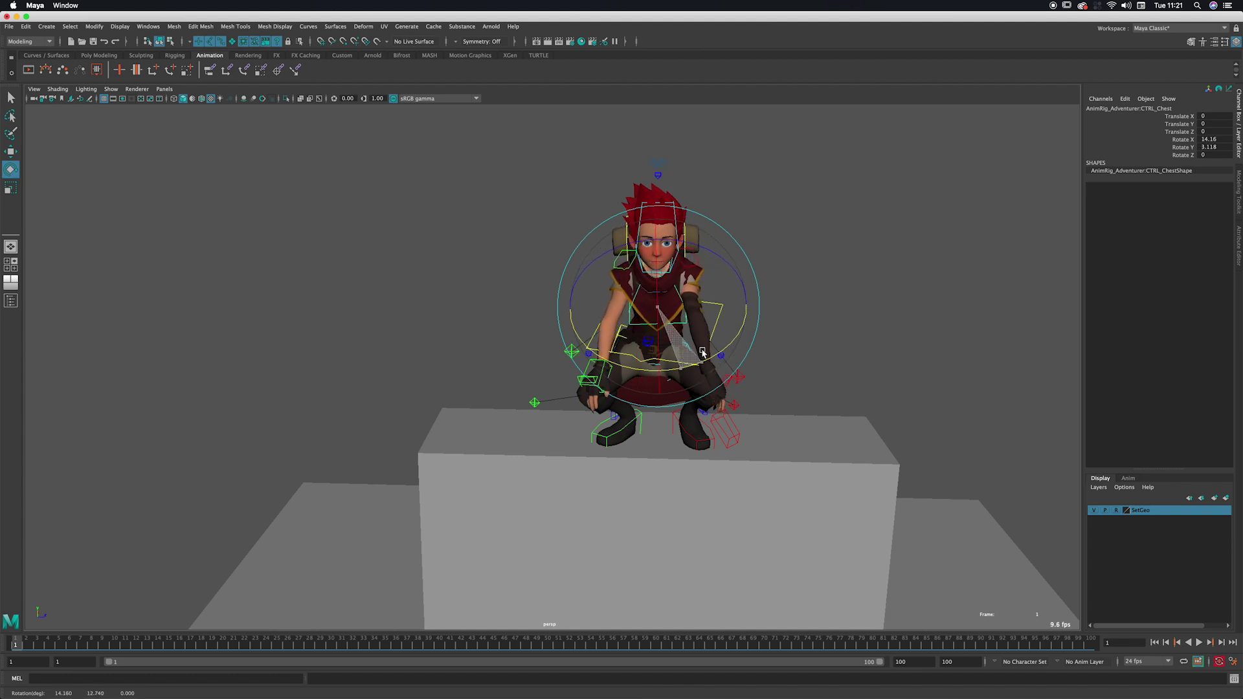
left_click_drag(665, 283, 650, 333, "alt")
key("q")
left_click_drag(702, 415, 716, 412, "alt")
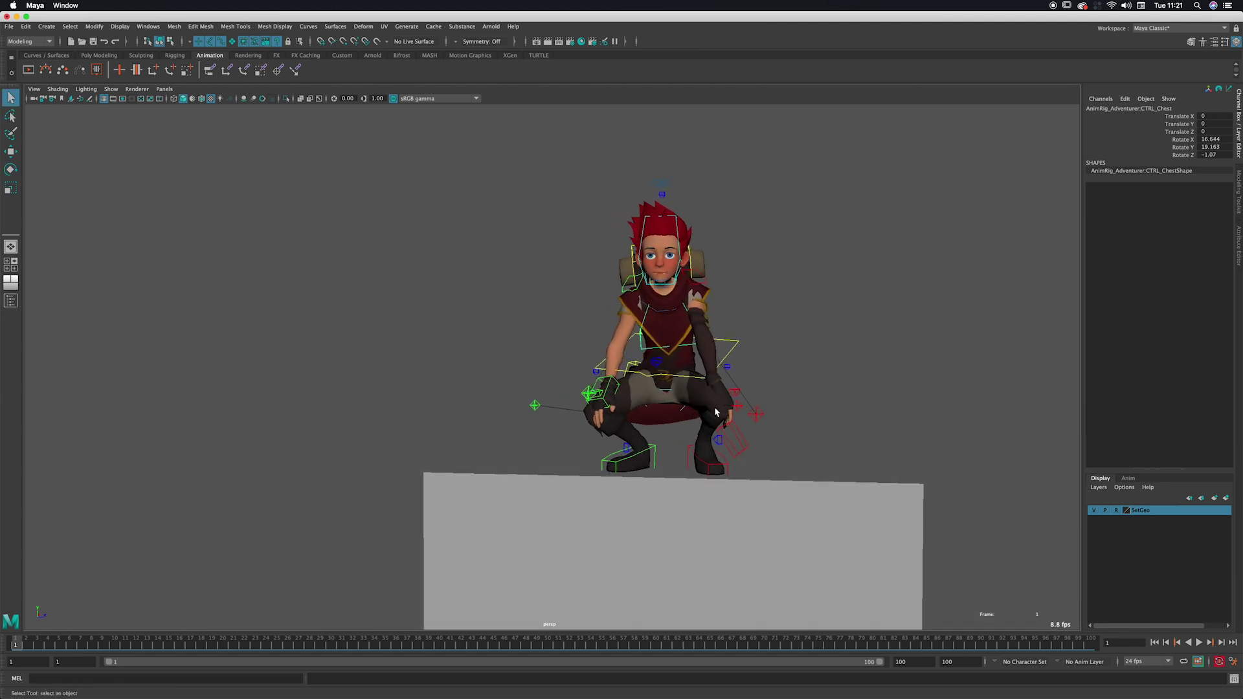
Move and rotate the left hand control so the hand rests on top of the left knee.
left_click_drag(691, 334, 720, 433, "alt")
left_click(733, 434)
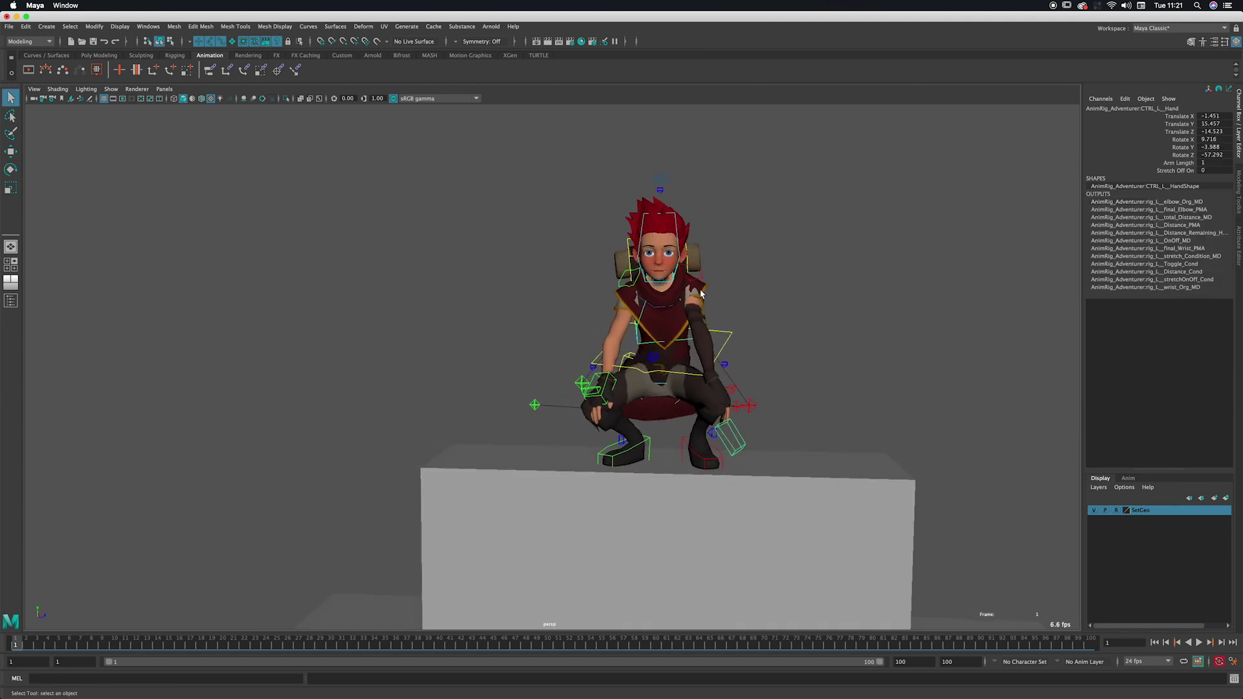
key("w")
mouse_move(727, 388)
left_mouse_down("alt")
mouse_move(640, 397)
mouse_move(673, 389)
mouse_move(721, 409)
left_mouse_up("alt")
key("e")
left_click_drag(695, 393, 653, 386)
key("w")
key("e")
key("w")
key("e")
key("q")
Increase the chest control's twist to about 23° in Y.
left_click(666, 368)
key("e")
left_click(657, 382)
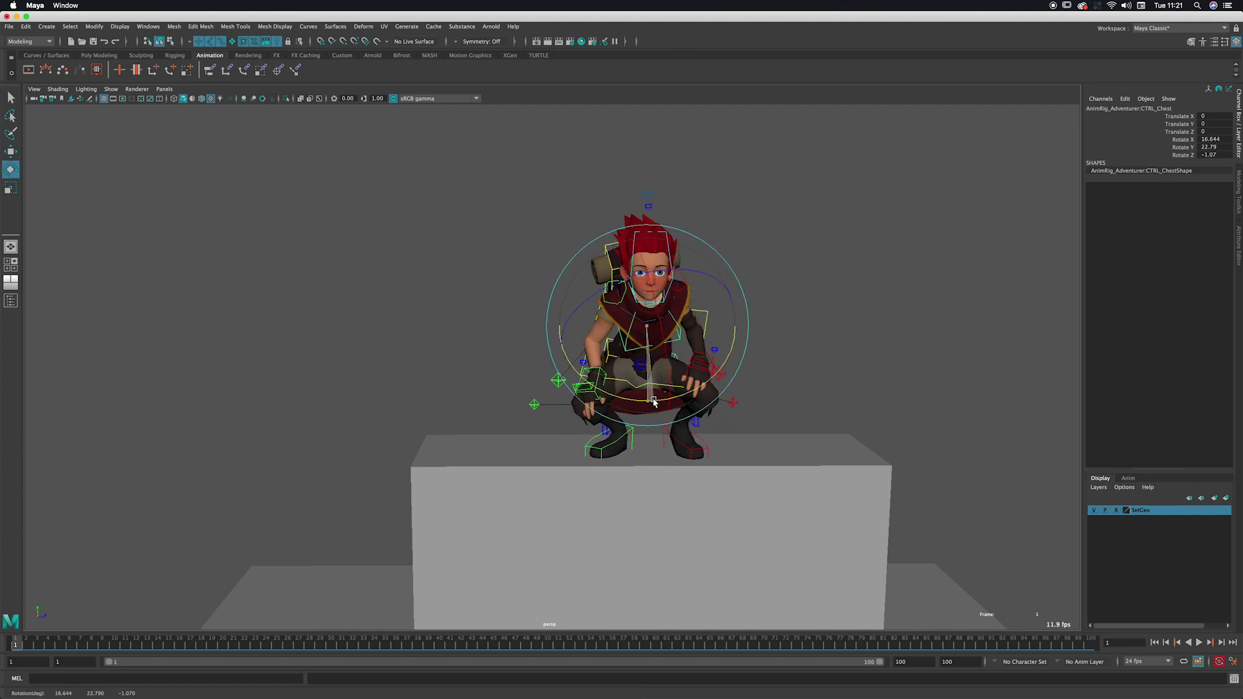
Move and rotate the right hand control so the hand hangs over the inside of the right knee.
left_click(586, 386)
key("w")
left_click_drag(586, 386, 617, 386, "alt")
key("e")
key("w")
middle_click_drag(617, 386, 641, 372, "alt")
left_click_drag(603, 373, 625, 370, "alt")
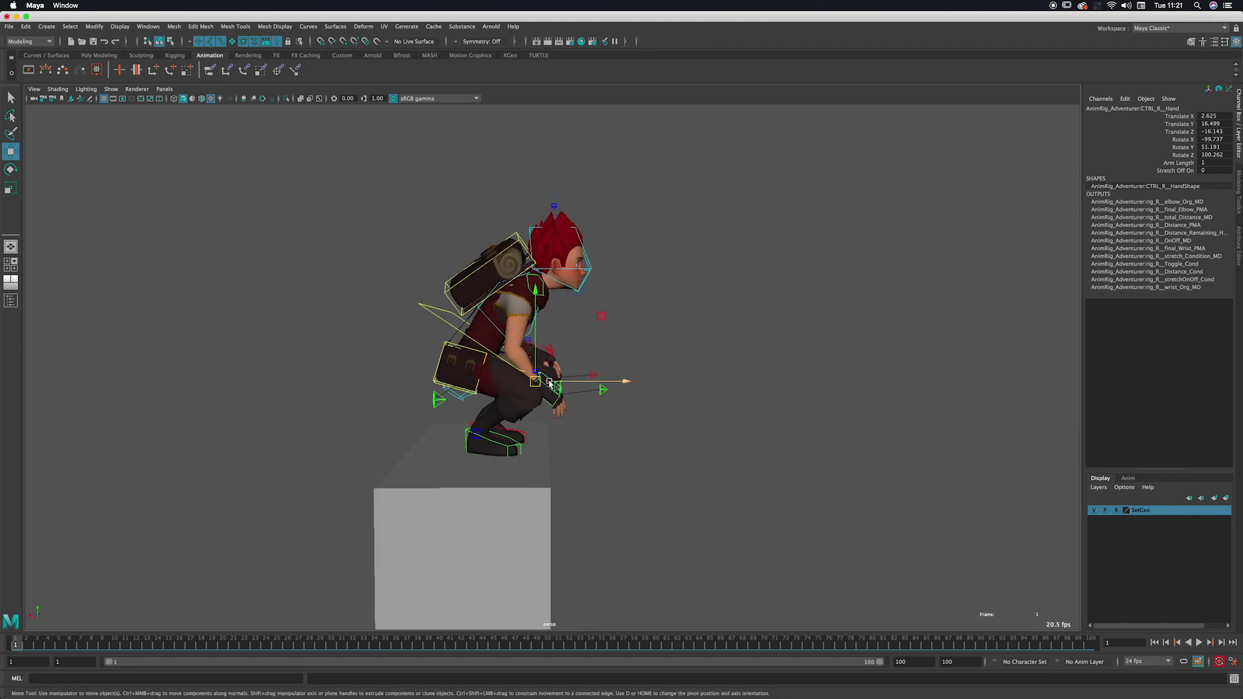
left_click_drag(543, 382, 491, 369)
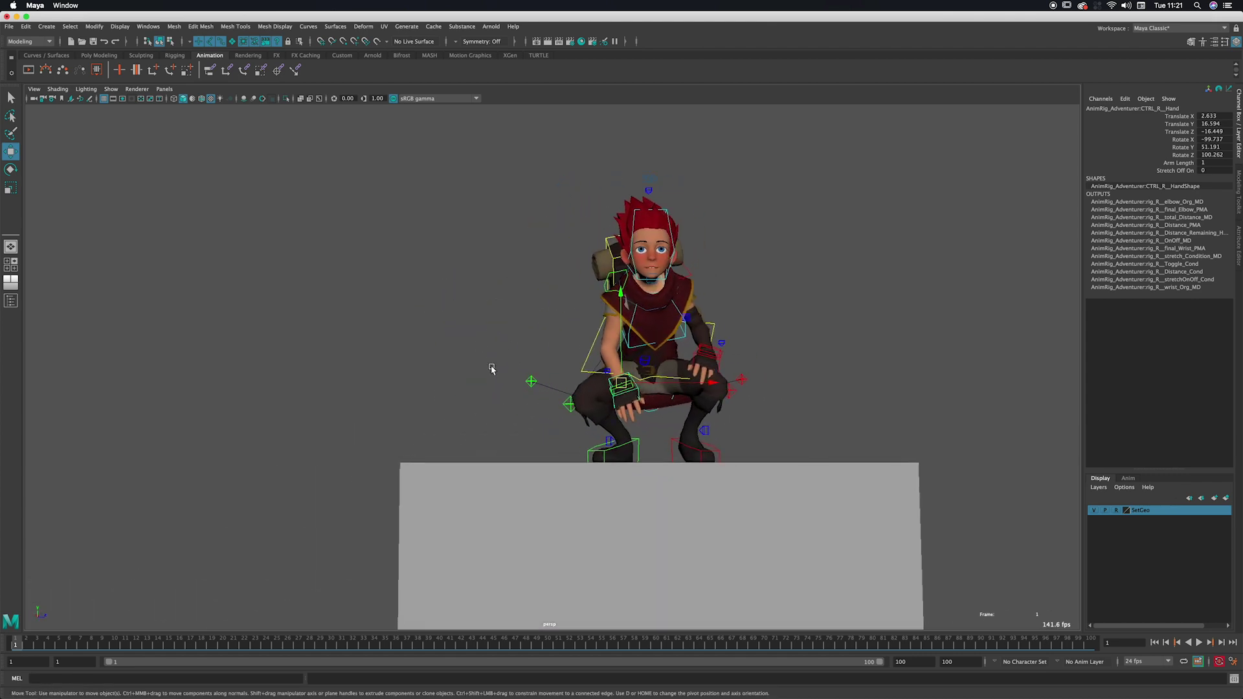
key("e")
left_click_drag(608, 405, 673, 305)
key("q")
key("w")
Rotate the right collar control to about -15° in Y and -6° in Z to bring the shoulder forward.
key("q")
left_click(647, 297)
key("e")
key("e")
left_click(673, 303)
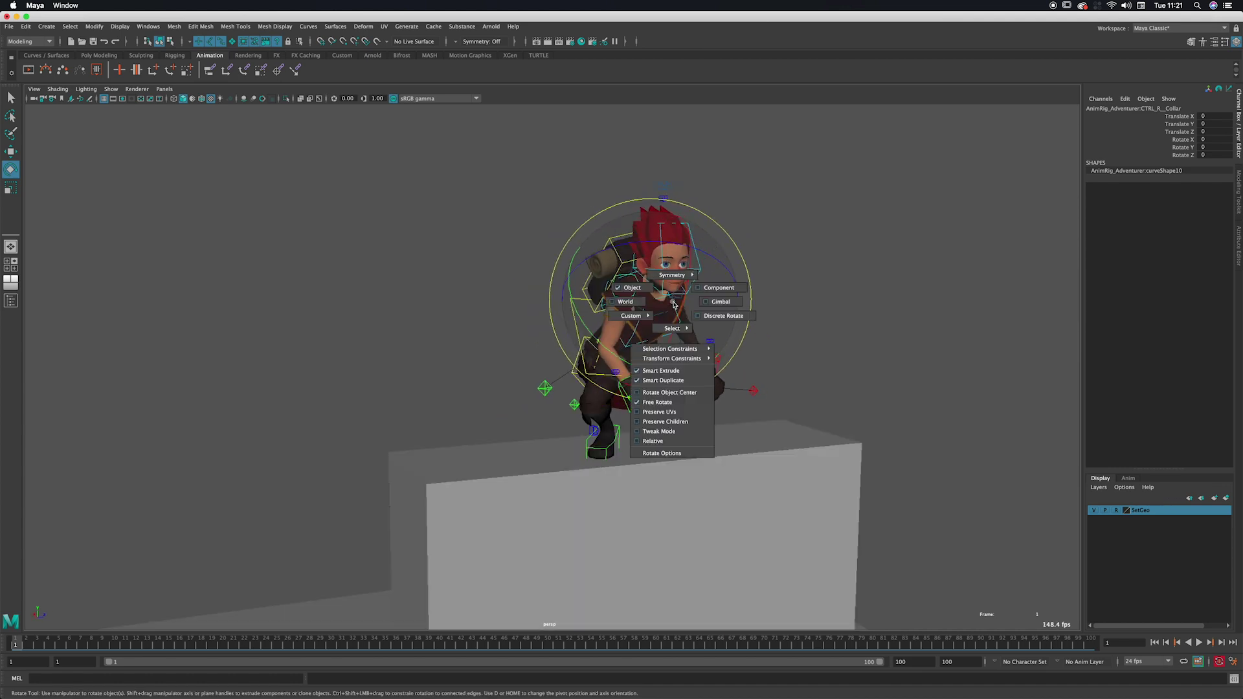
left_click_drag(674, 250, 663, 248)
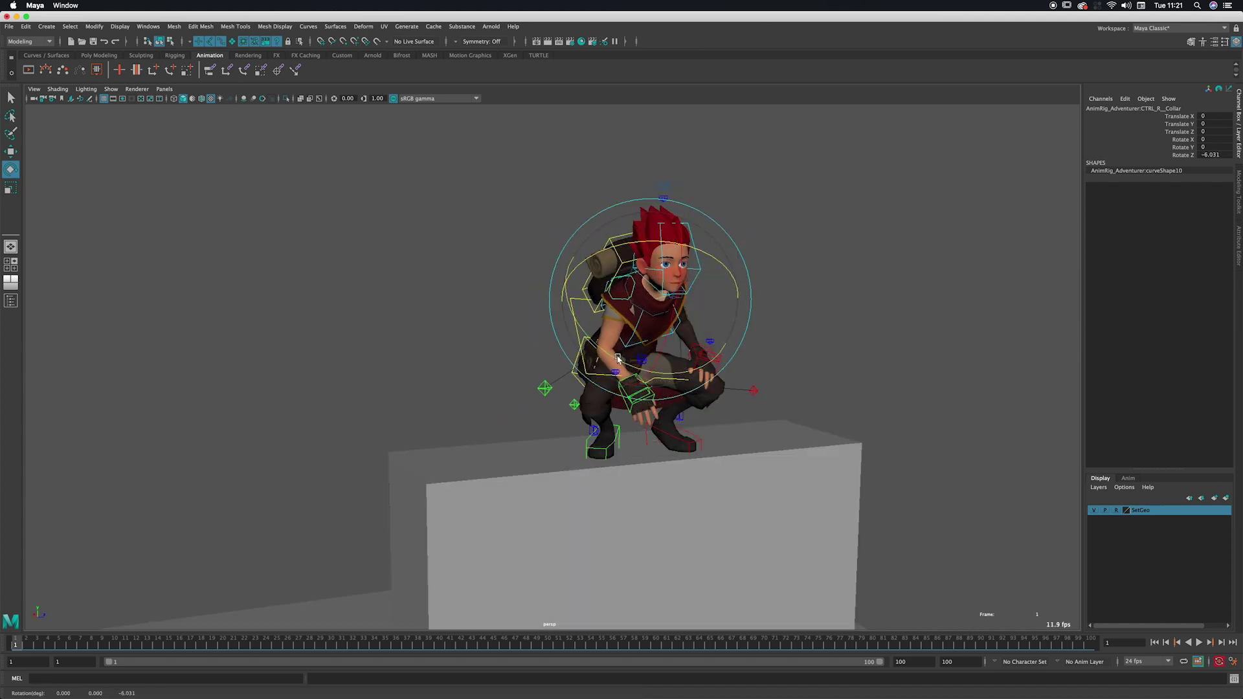
left_click_drag(653, 328, 638, 307, "alt")
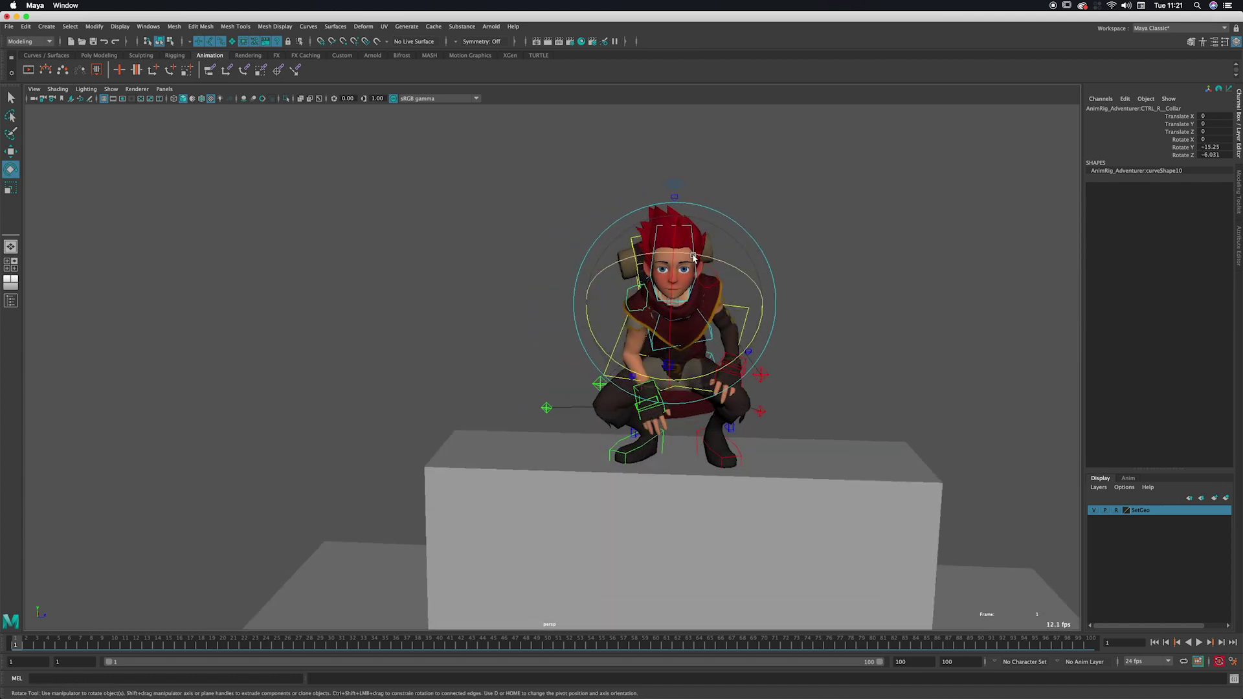
left_click_drag(660, 252, 647, 253)
left_click_drag(701, 374, 726, 305)
Rotate the left collar control to about -5° in X, -10° in Y and 9° in Z.
key("q")
left_click(717, 279)
key("e")
key("q")
left_click_drag(726, 306, 738, 313, "alt")
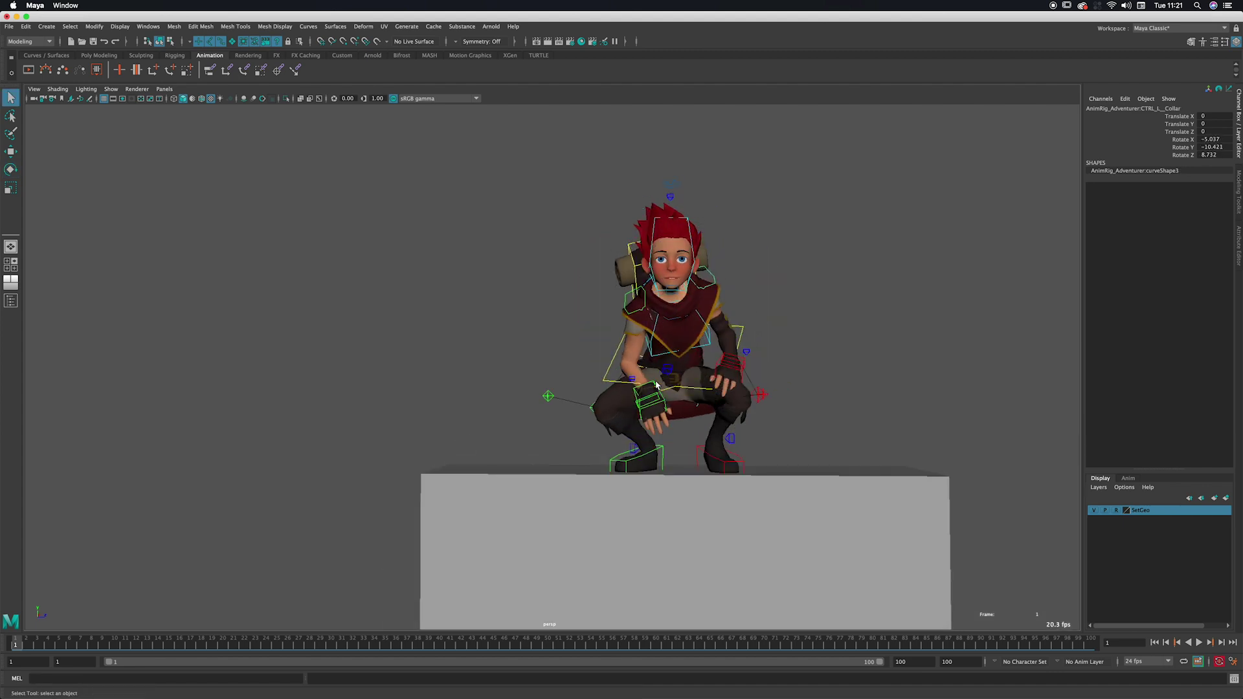
Refine the right hand control's rotation and placement beside the right knee.
left_click(659, 388)
key("e")
left_click_drag(659, 390, 549, 360, "alt")
key("w")
Shift the body control back to about Z -21, checking the balance over the feet from the side.
left_click(442, 336)
mouse_move(442, 337)
left_mouse_down("alt")
mouse_move(409, 349)
mouse_move(428, 353)
left_mouse_up("alt")
left_click_drag(541, 381, 534, 382)
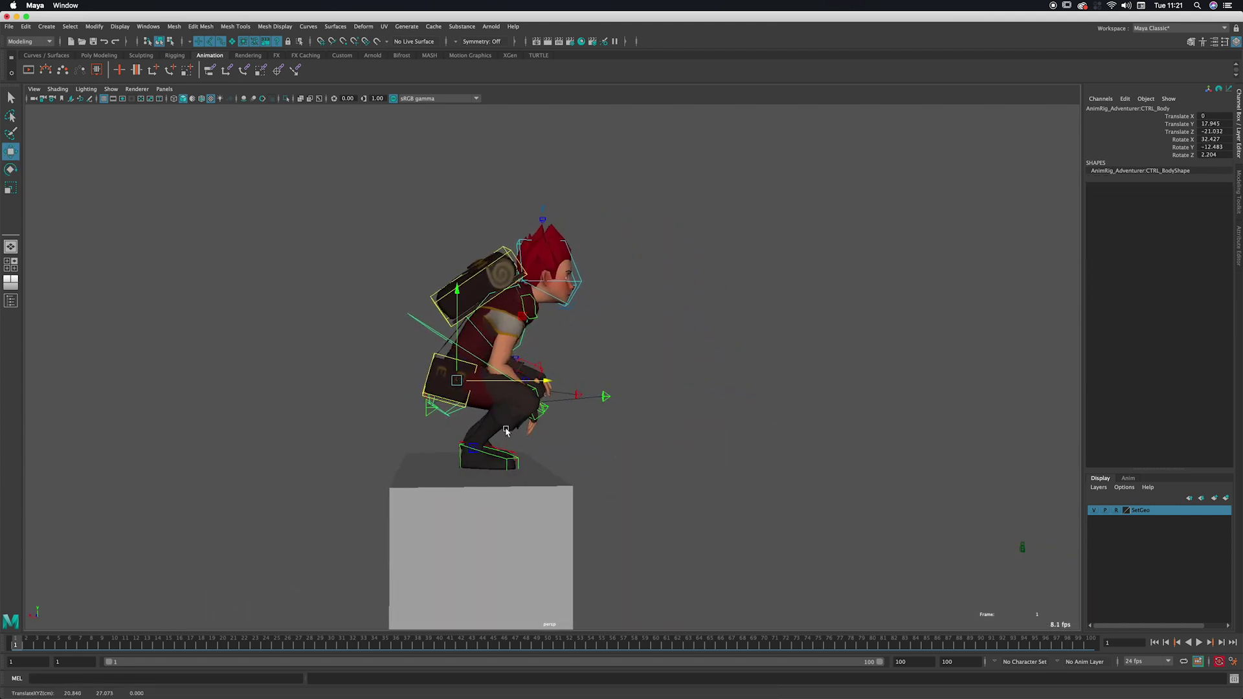
middle_click_drag(513, 417, 524, 413, "alt")
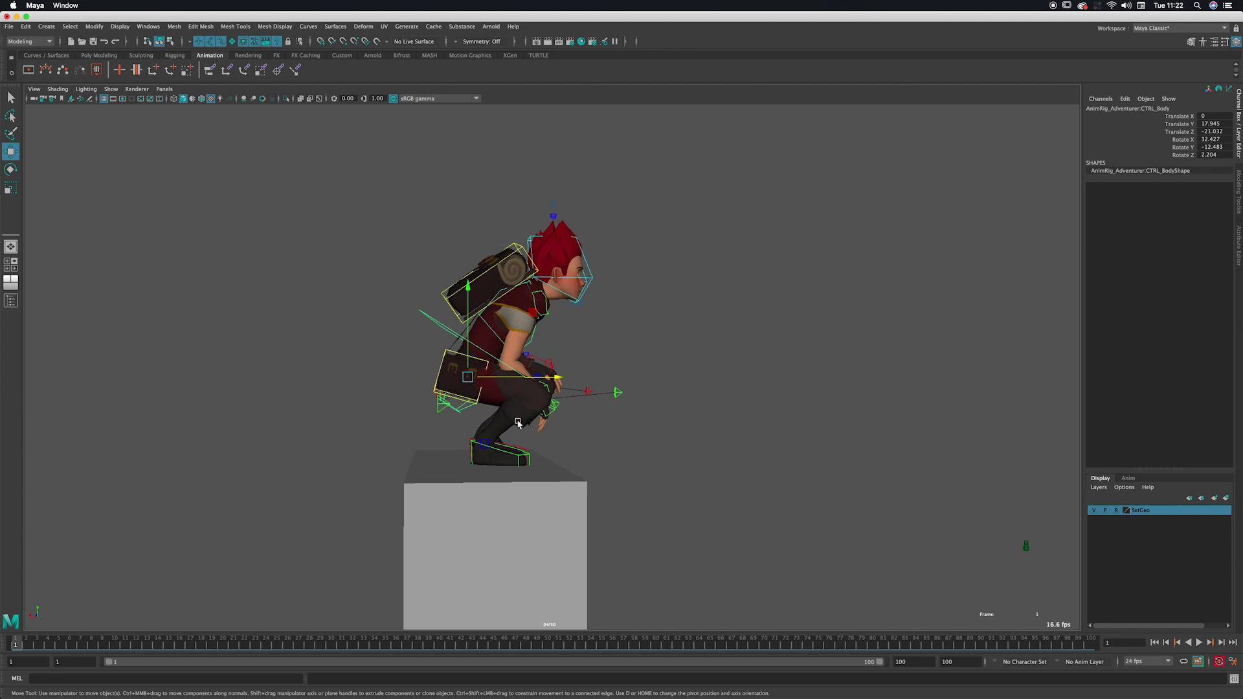
left_click_drag(495, 391, 536, 393, "alt")
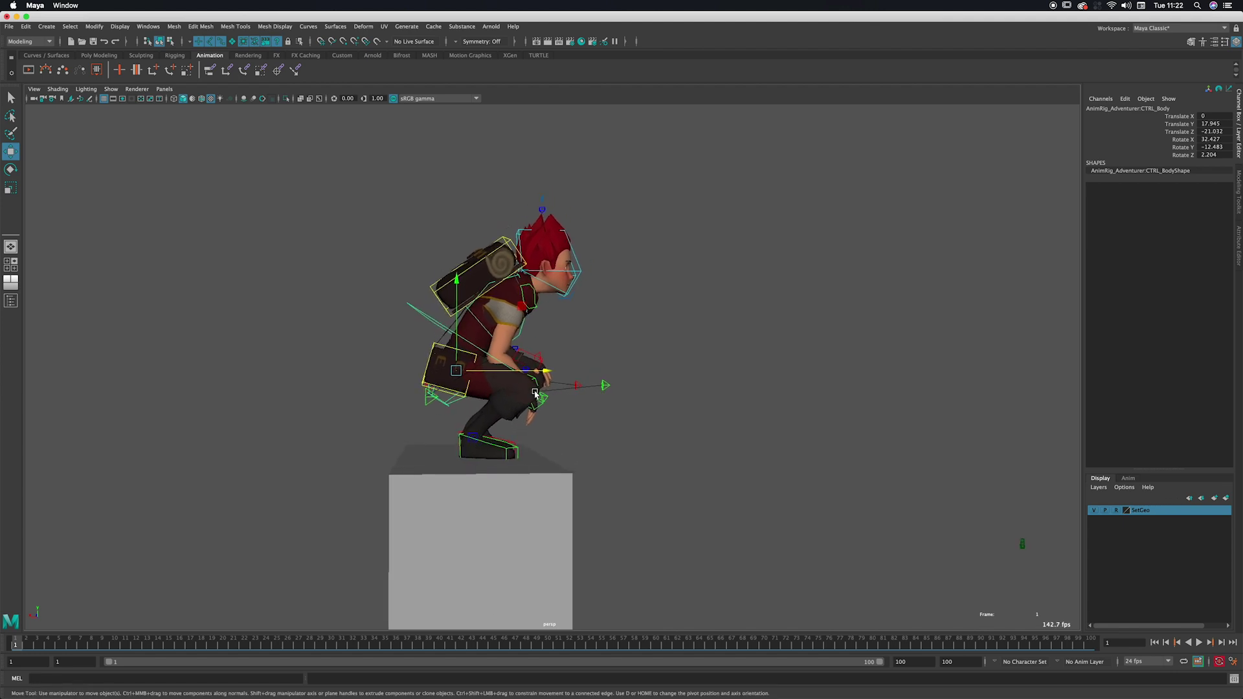
mouse_move(492, 454)
left_mouse_down("alt")
mouse_move(453, 447)
mouse_move(492, 447)
mouse_move(496, 458)
left_mouse_up("alt")
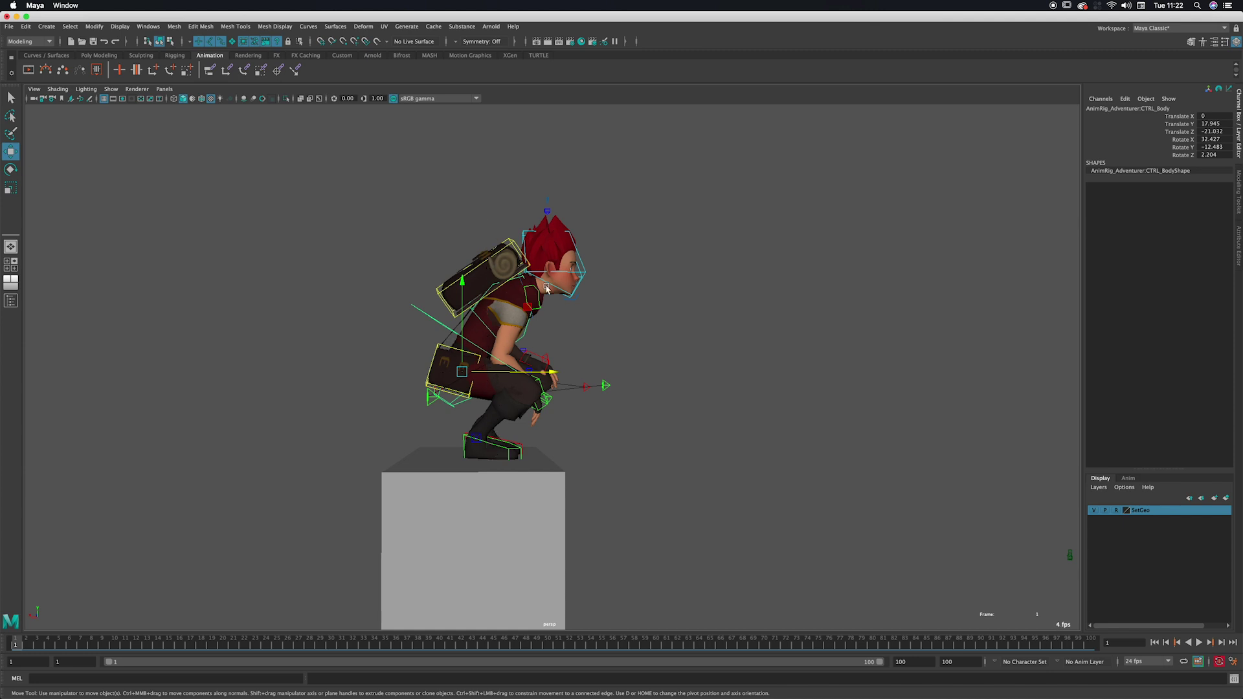
Adjust the right hand control's rotation over the right knee from the front.
left_click_drag(549, 374, 669, 386)
left_click(623, 373)
key("e")
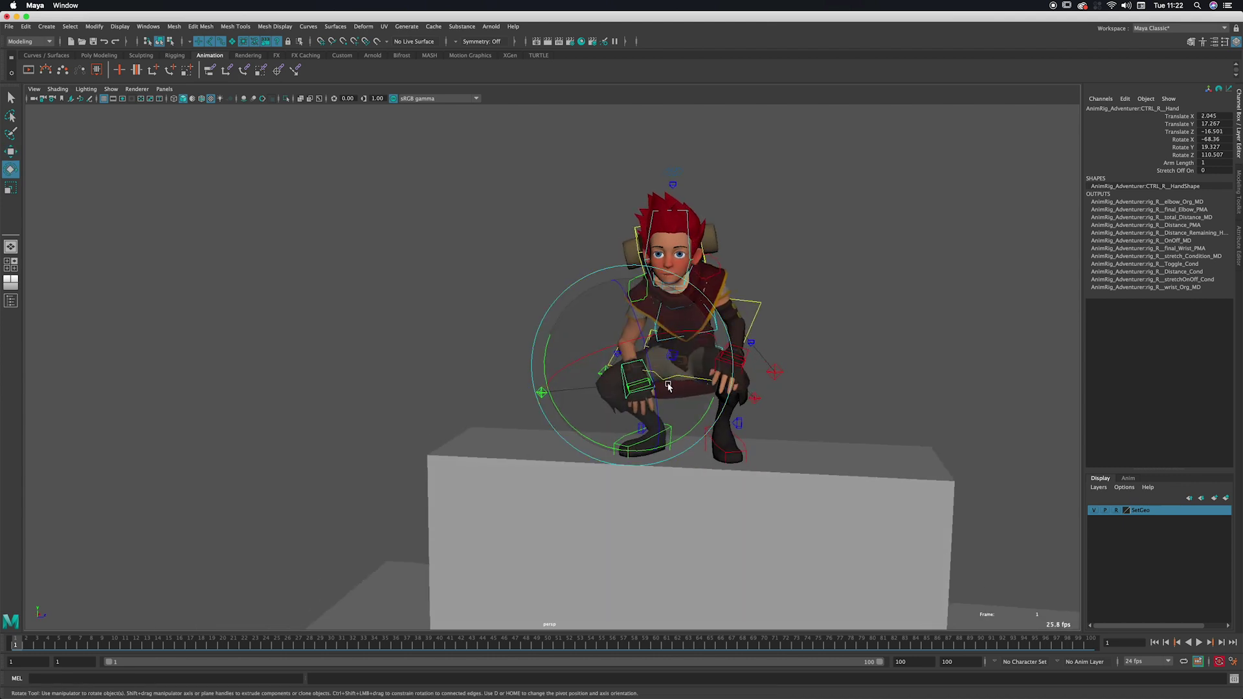
Reposition and rotate the left hand control to settle the palm on the left knee, checking from several angles.
left_click(745, 354)
key("w")
left_click_drag(745, 353, 706, 346, "alt")
left_click_drag(705, 346, 622, 342)
key("e")
mouse_move(622, 343)
left_mouse_down("alt")
mouse_move(698, 318)
mouse_move(640, 354)
left_mouse_up("alt")
key("w")
key("e")
left_click_drag(616, 354, 614, 342)
left_click_drag(614, 342, 724, 357, "alt")
left_click_drag(724, 358, 698, 342, "alt")
key("w")
key("e")
mouse_move(648, 358)
left_mouse_down("alt")
mouse_move(707, 344)
mouse_move(747, 292)
mouse_move(702, 235)
mouse_move(667, 355)
mouse_move(638, 361)
left_mouse_up("alt")
Rotate the head control to about 4° in X and -2° in Y so the face looks ahead.
key("q")
left_click(697, 220)
key("e")
left_click(696, 249)
key("q")
left_click_drag(648, 301, 670, 353, "alt")
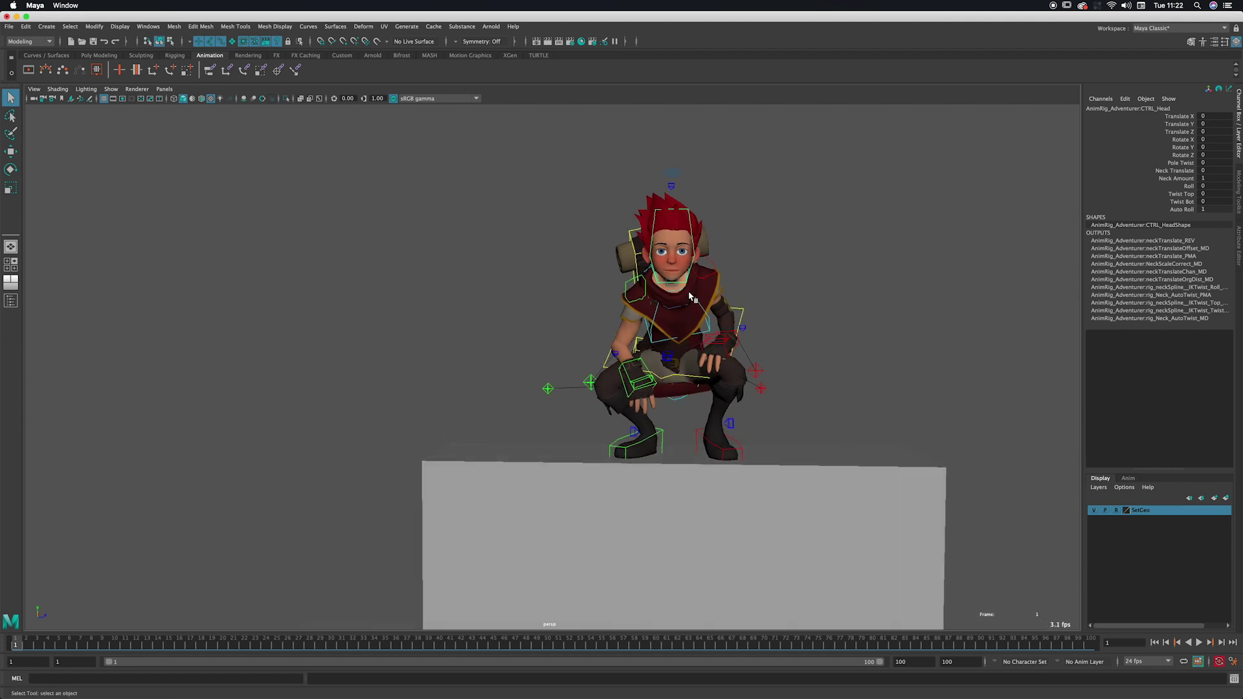
key("e")
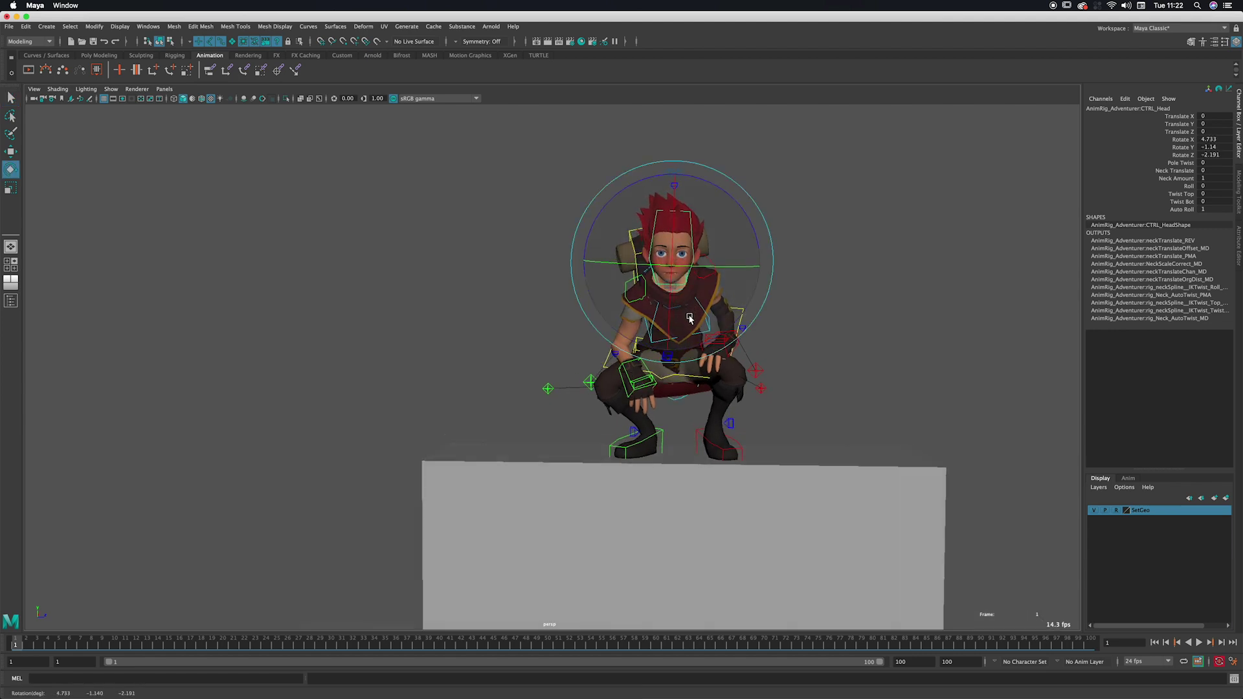
left_click_drag(706, 329, 673, 316)
key("q")
key("e")
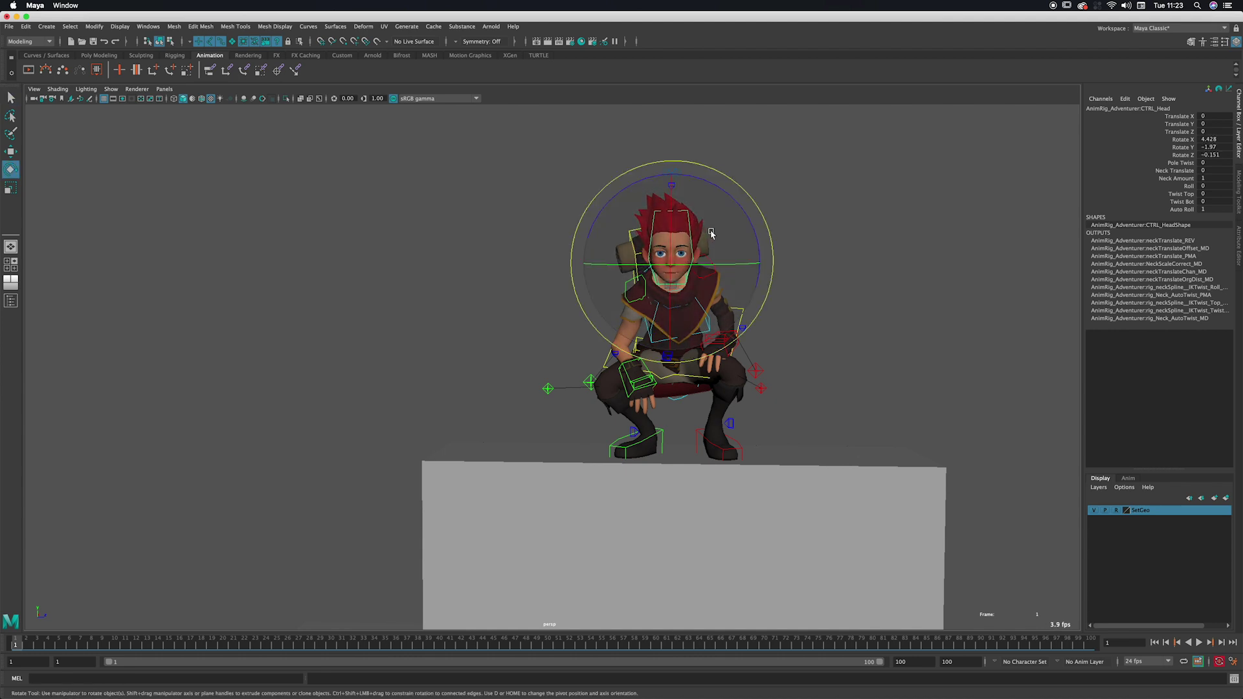
left_click_drag(707, 235, 696, 275)
key("q")
Reduce the left foot's Toe Roll to about 19, judging the heel lift from the side and front.
middle_click_drag(642, 240, 671, 284, "alt")
left_click(640, 246)
left_click_drag(641, 250, 658, 285, "alt")
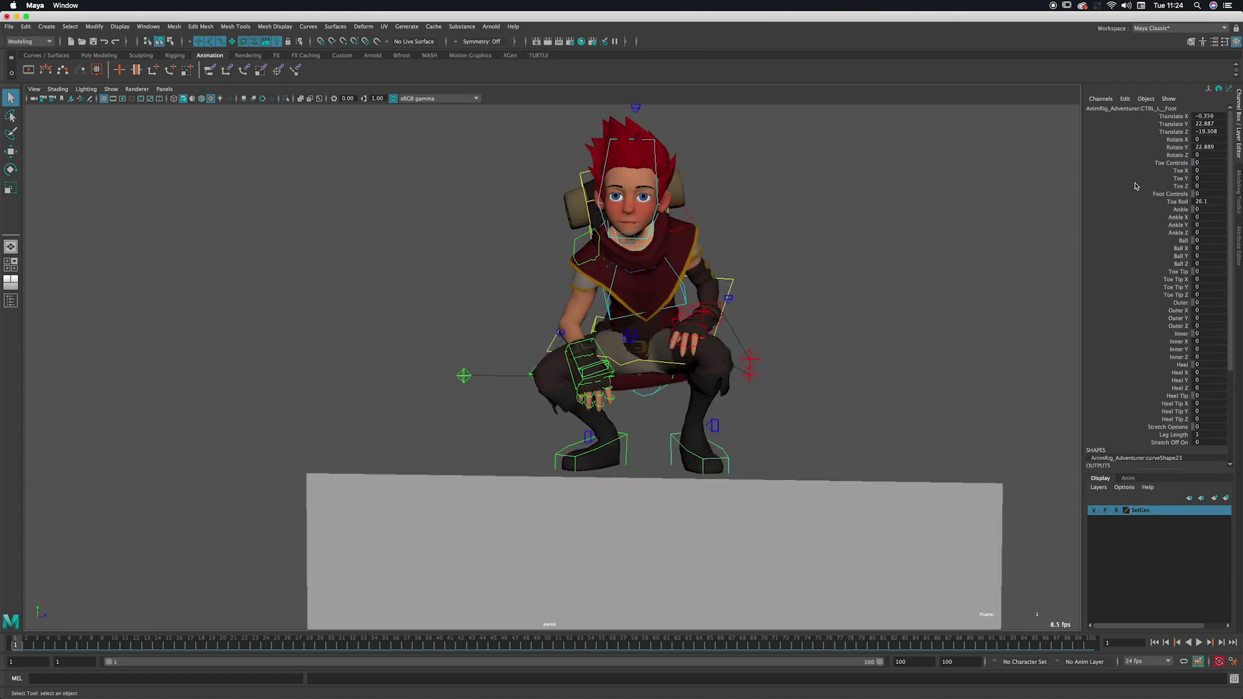
left_click(1178, 201)
left_click_drag(958, 272, 704, 334, "alt")
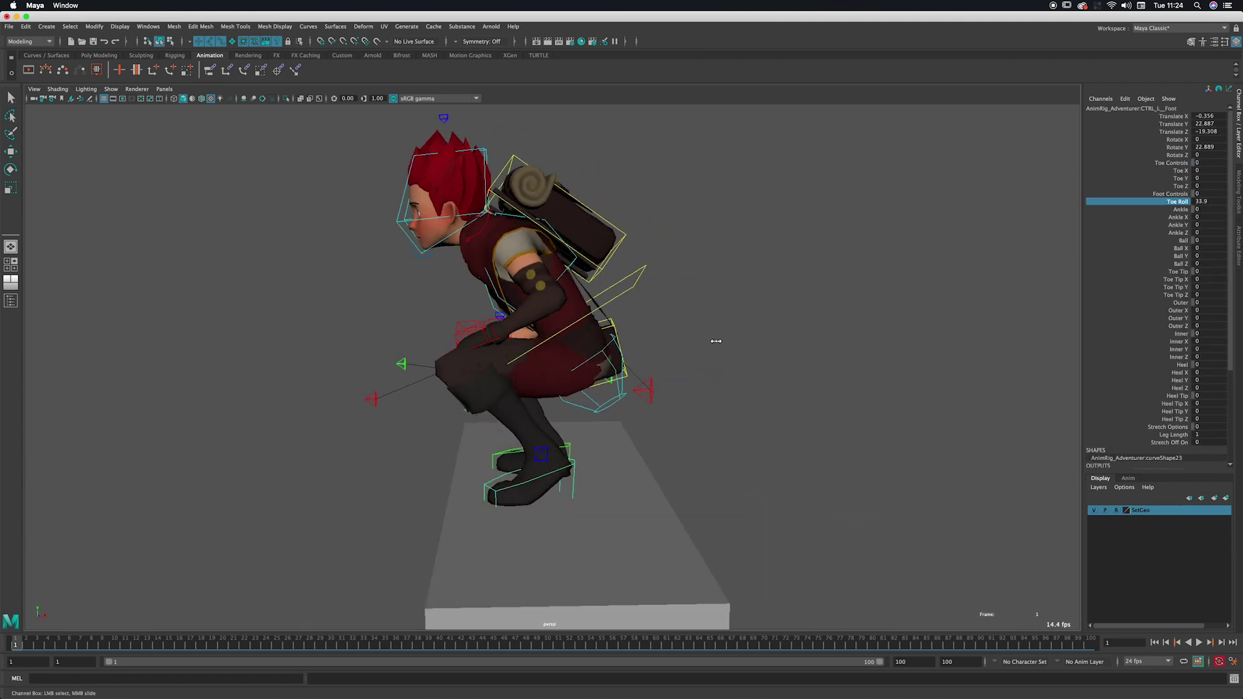
middle_click_drag(716, 341, 657, 354)
left_click_drag(656, 368, 716, 345, "alt")
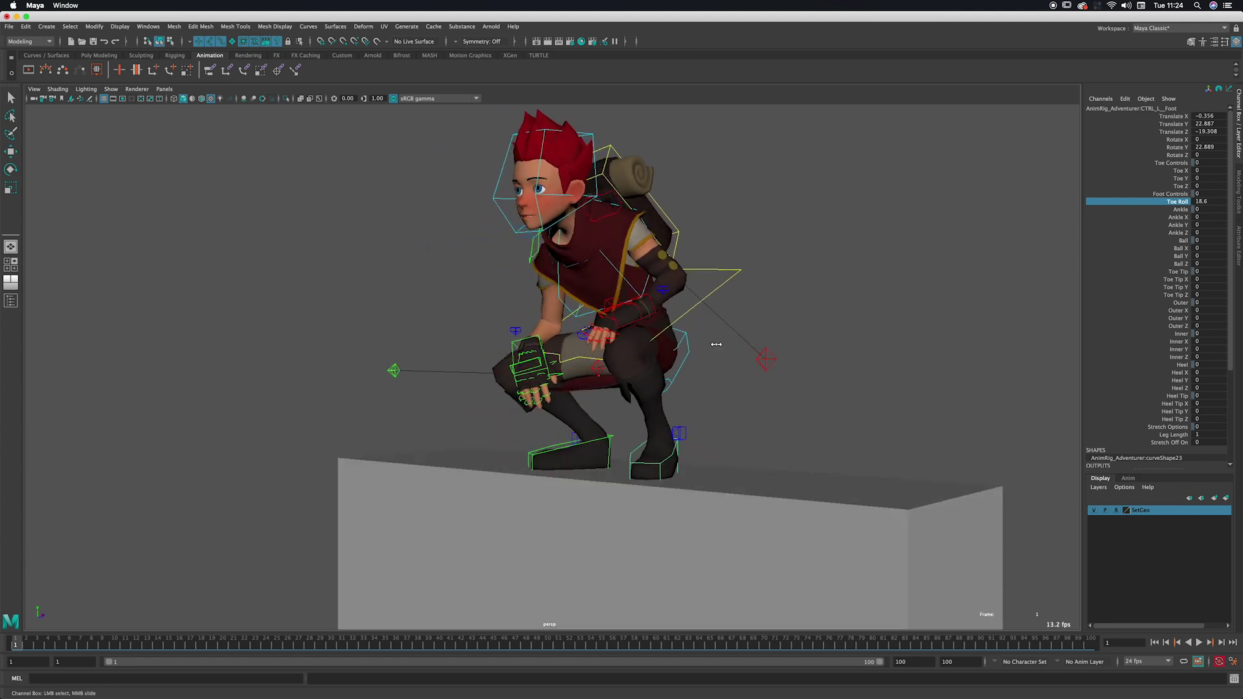
middle_click_drag(724, 345, 716, 363)
Fine-tune the left hand control's rotation and position in close-up so the hand lies on the left knee.
left_click_drag(716, 363, 671, 341, "alt")
left_click(679, 350)
key("e")
right_click_drag(671, 341, 727, 330, "alt")
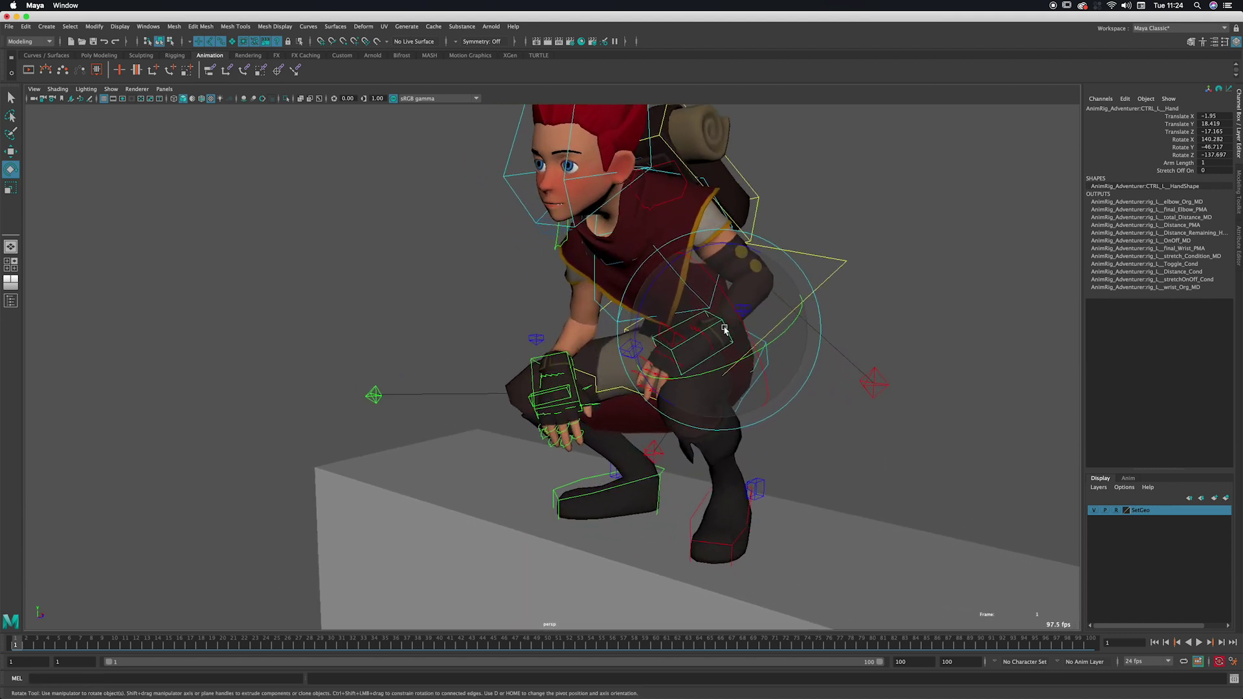
left_click_drag(707, 334, 818, 289, "alt")
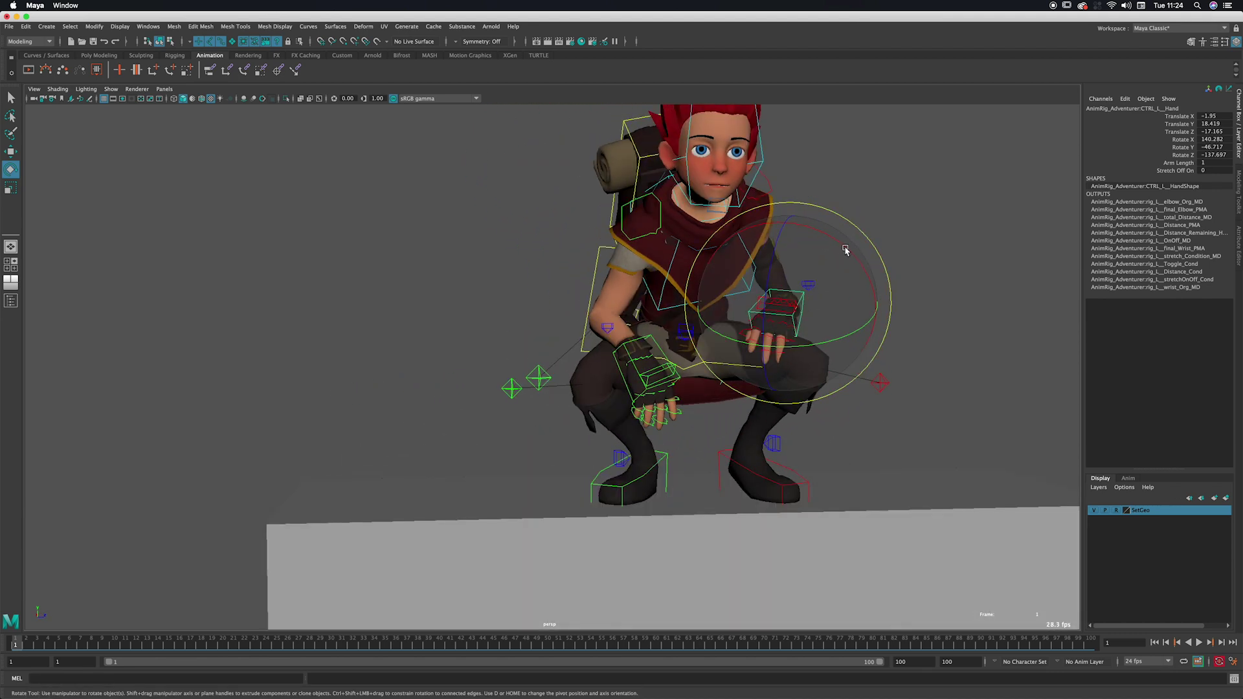
left_click_drag(845, 250, 854, 259)
key("w")
left_click_drag(807, 316, 696, 309)
scroll(793, 307, "up", 3)
key("e")
key("w")
left_click_drag(696, 309, 725, 360, "alt")
Bend the left pinkie by rotating its first joint about 35° and its second joint about 9° in Z.
key("q")
left_click(687, 349)
key("e")
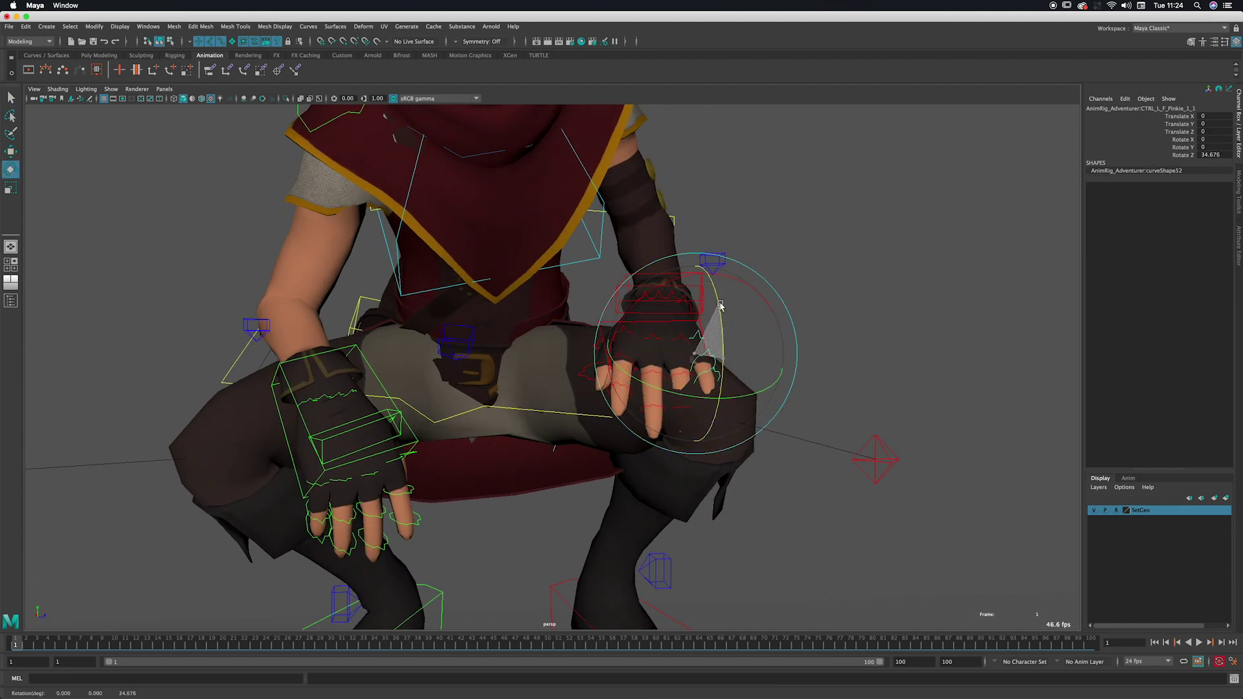
key("e")
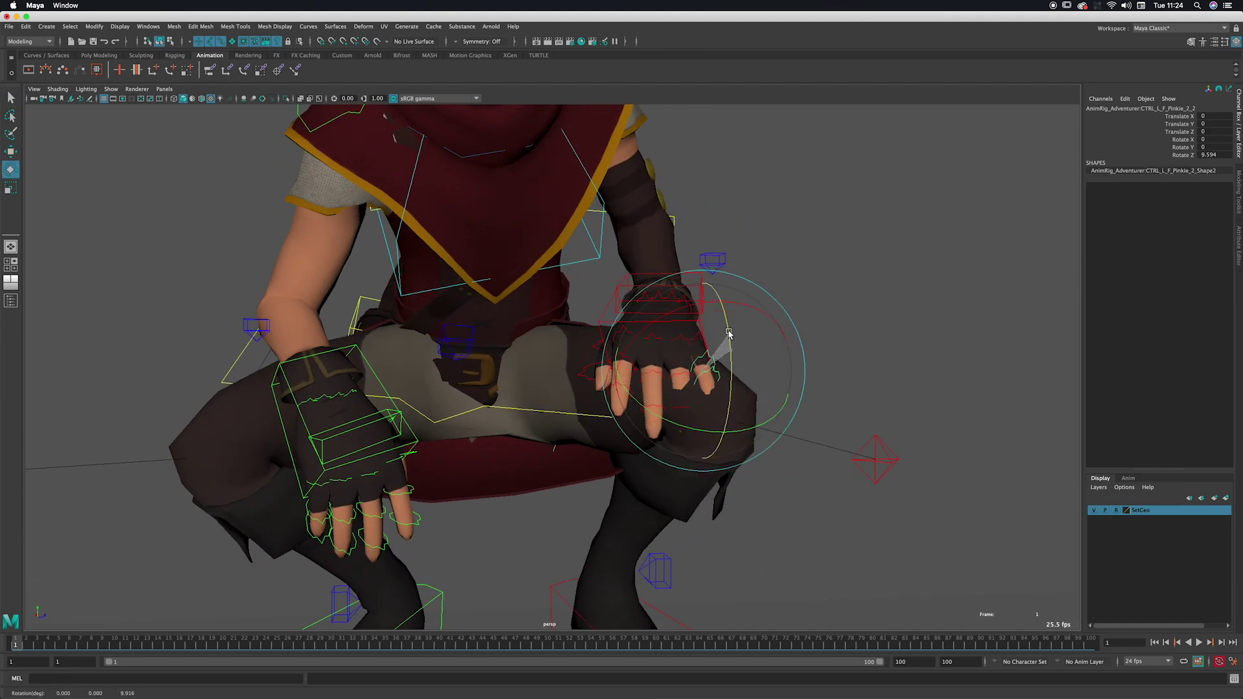
key("q")
Rotate the left index finger's metacarpal control to about 1.5° in Y.
left_click_drag(685, 339, 784, 345, "alt")
left_click(721, 337)
key("e")
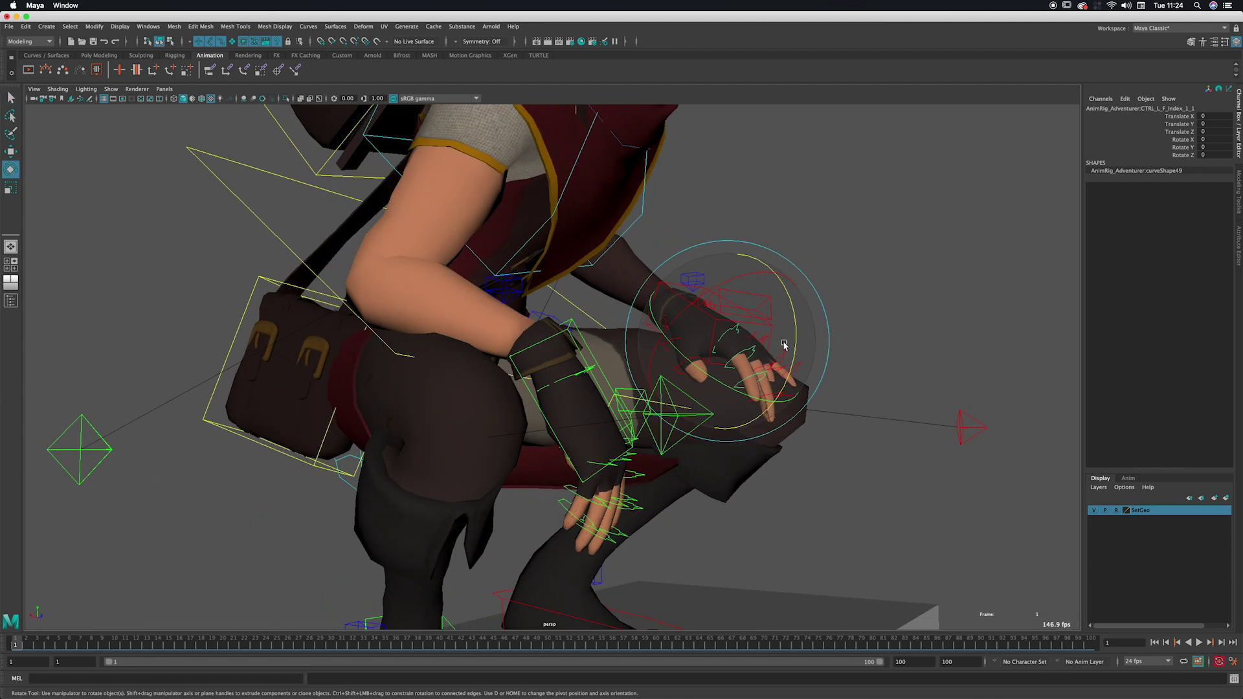
left_click_drag(766, 383, 662, 352, "alt")
key("q")
left_click(672, 375)
key("e")
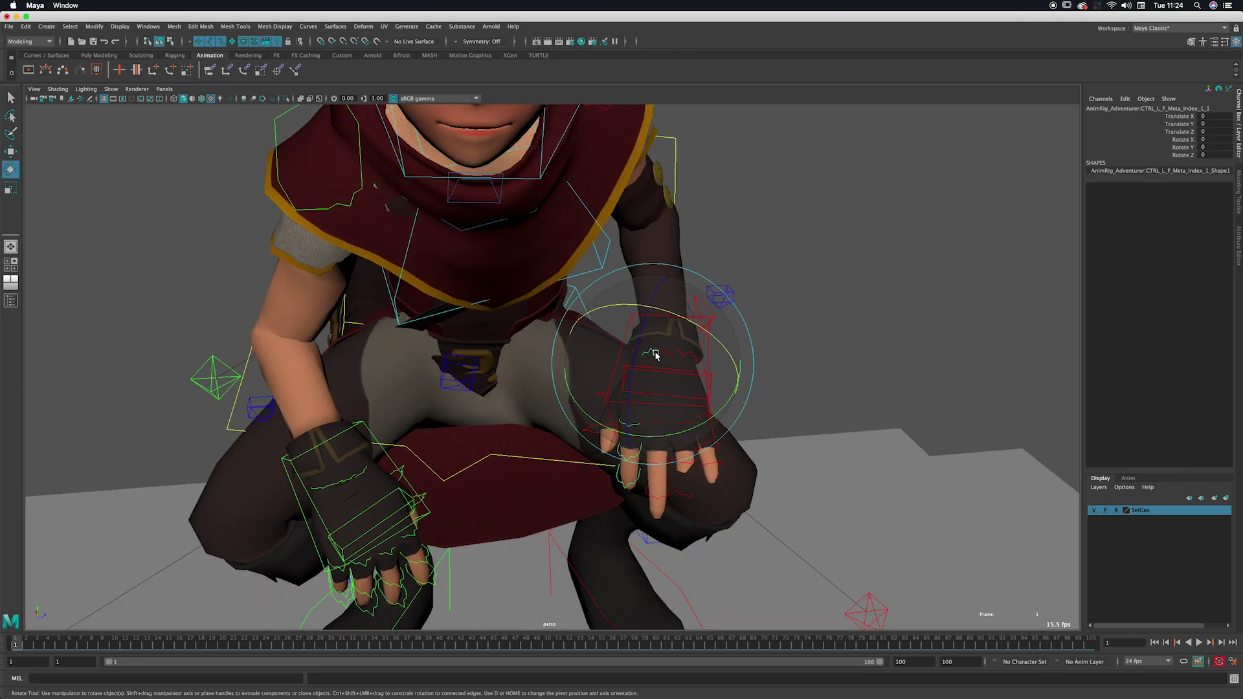
left_click_drag(711, 415, 714, 417)
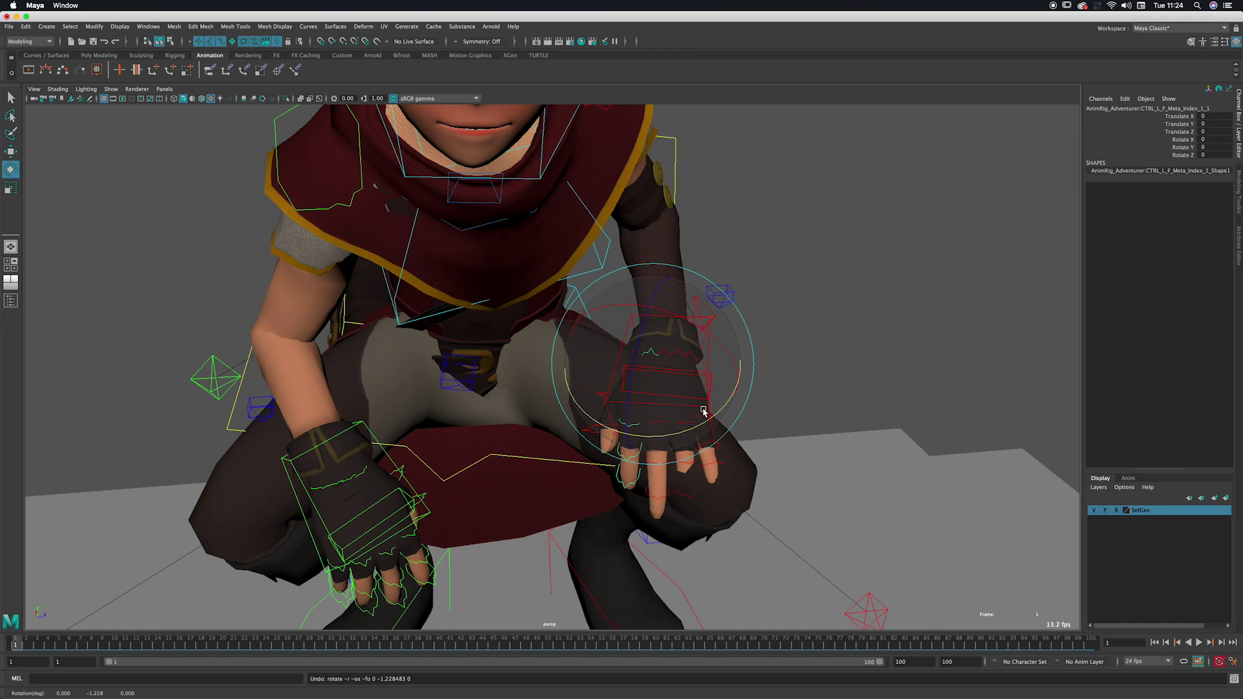
Rotate the left pinkie's metacarpal control to about -1° in Y.
key("q")
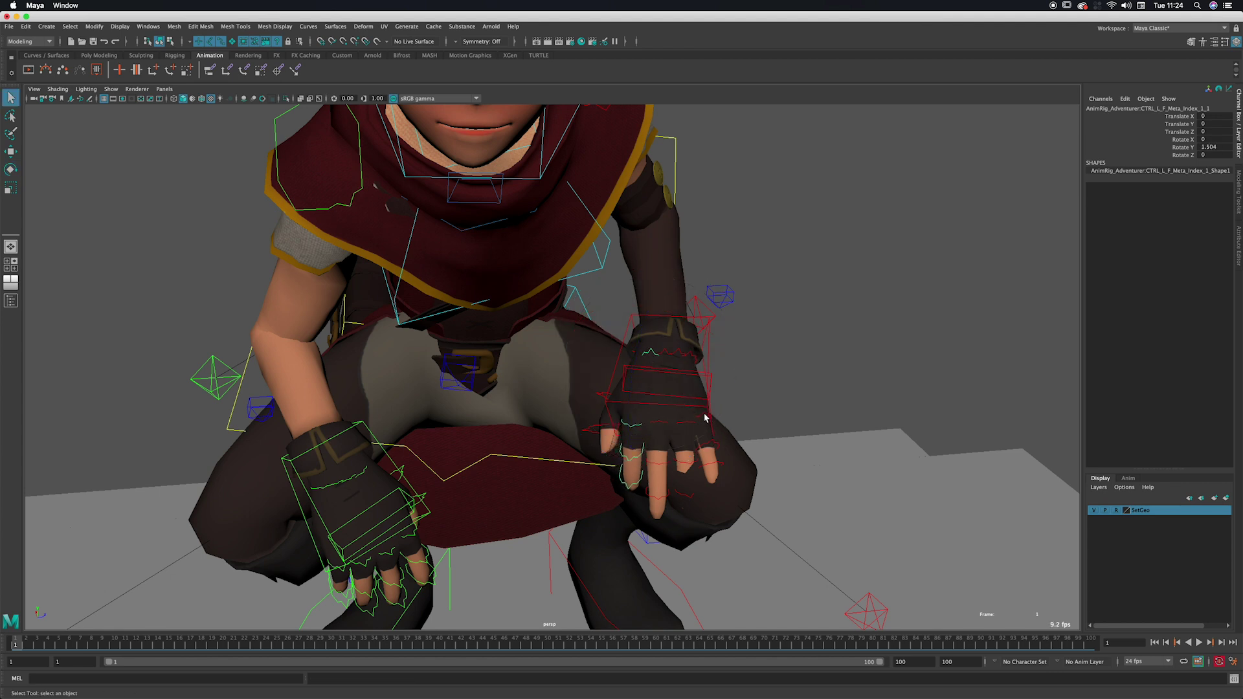
left_click(715, 408)
key("e")
left_click_drag(724, 434, 725, 438)
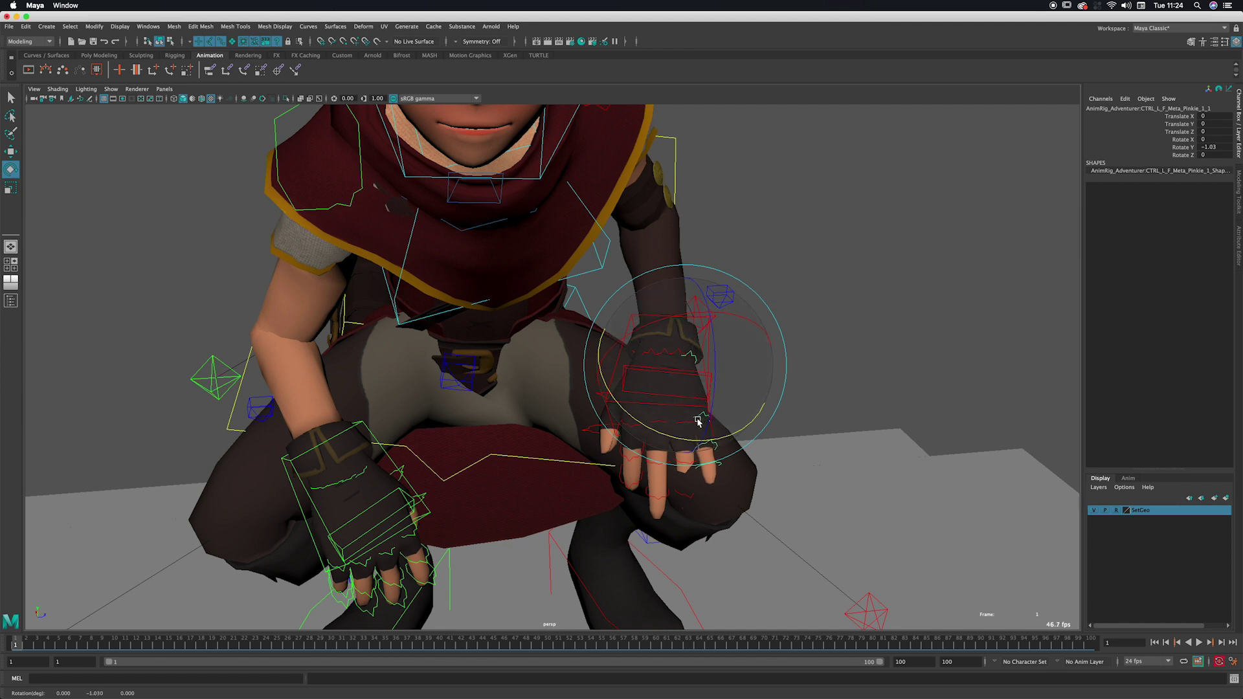
Try swinging the left index metacarpal control to about -12.5° in Y.
key("q")
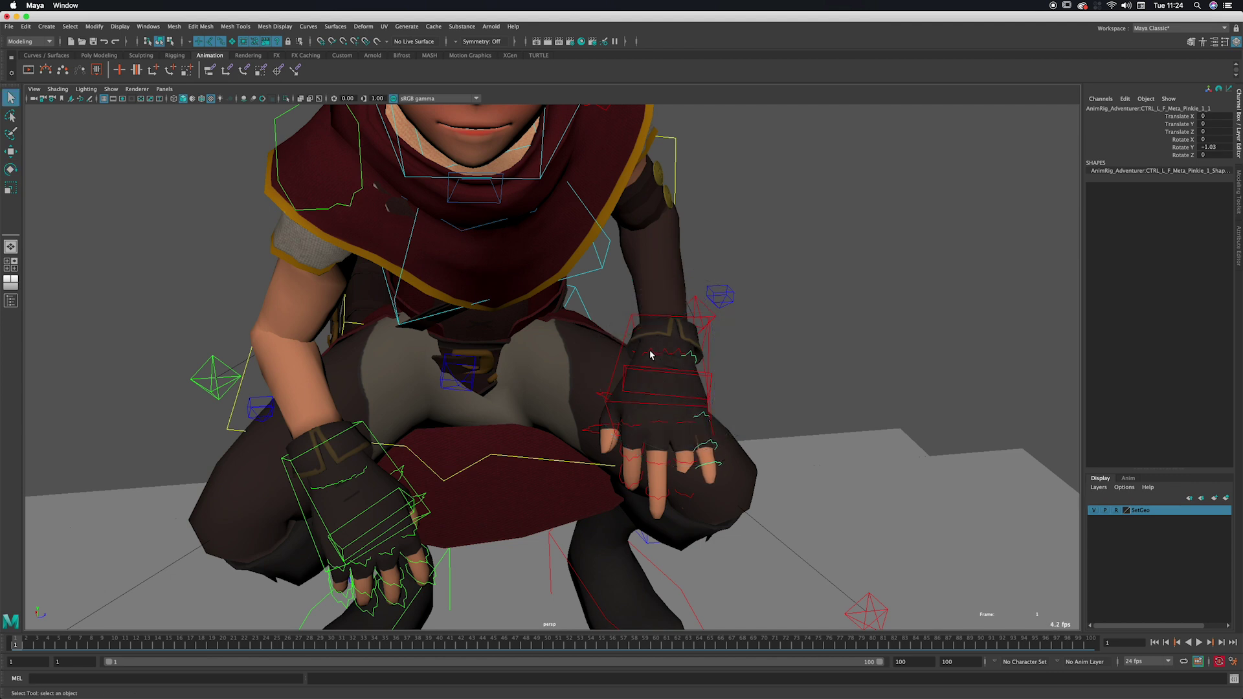
left_click(654, 354)
key("e")
left_click_drag(691, 430, 658, 450)
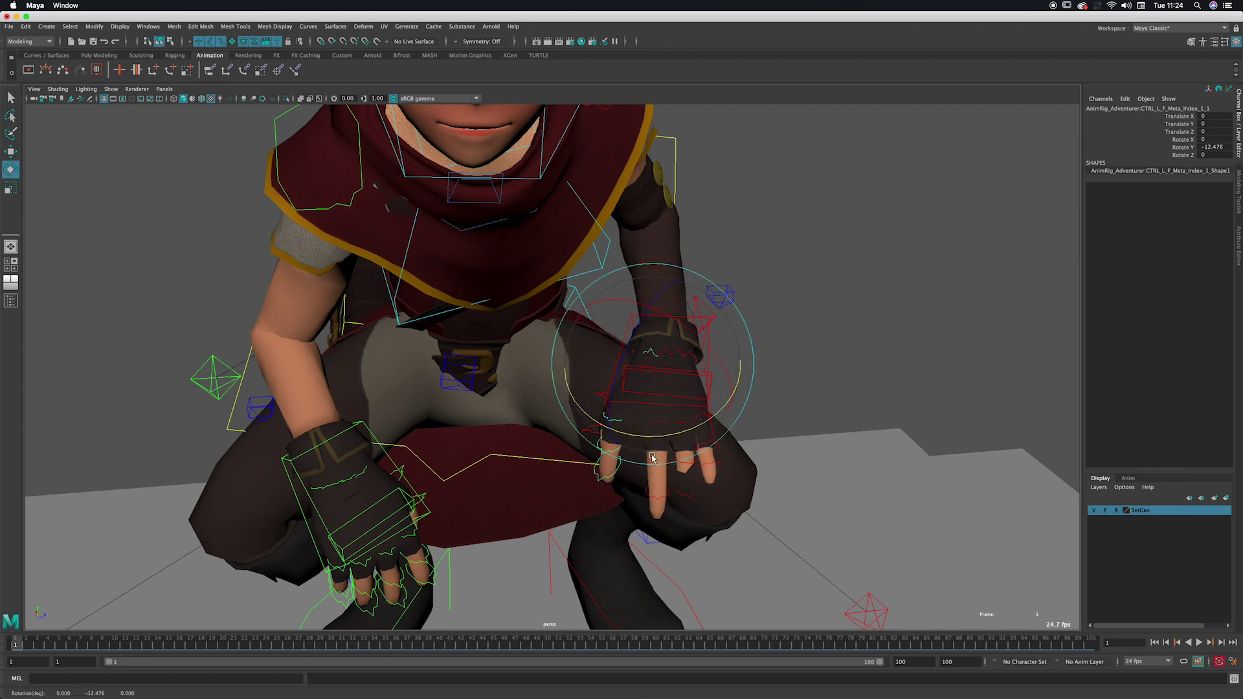
key("super+z")
Rotate the left index metacarpal control to about 6.5° in X, 2° in Y and -0.3° in Z.
left_click_drag(654, 396, 684, 385, "alt")
key("q")
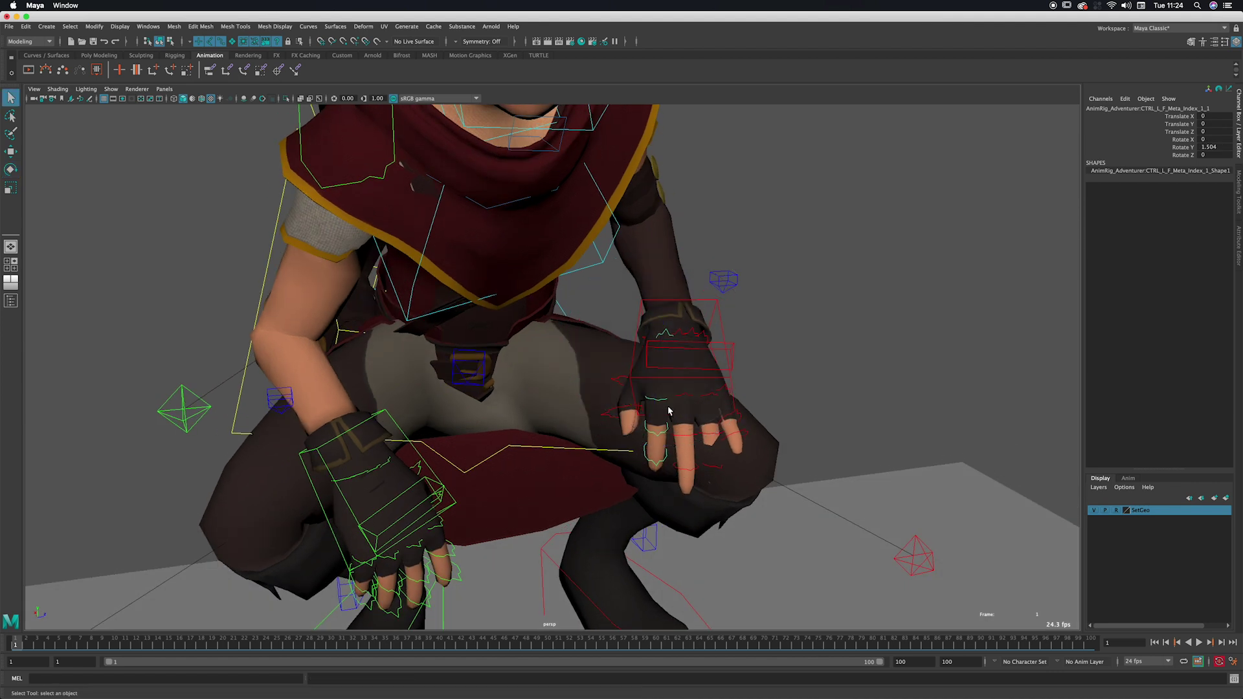
left_click(669, 400)
key("e")
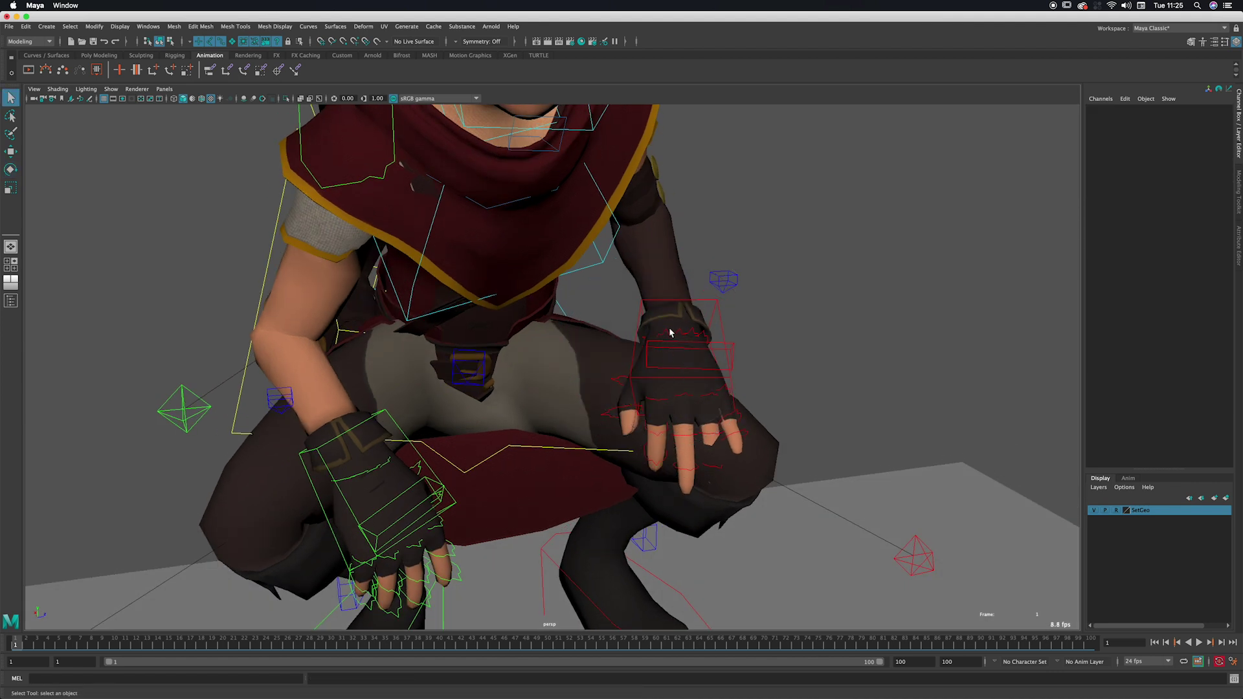
left_click(665, 333)
mouse_move(703, 307)
left_mouse_down()
mouse_move(709, 294)
mouse_move(649, 341)
mouse_move(688, 307)
left_mouse_up()
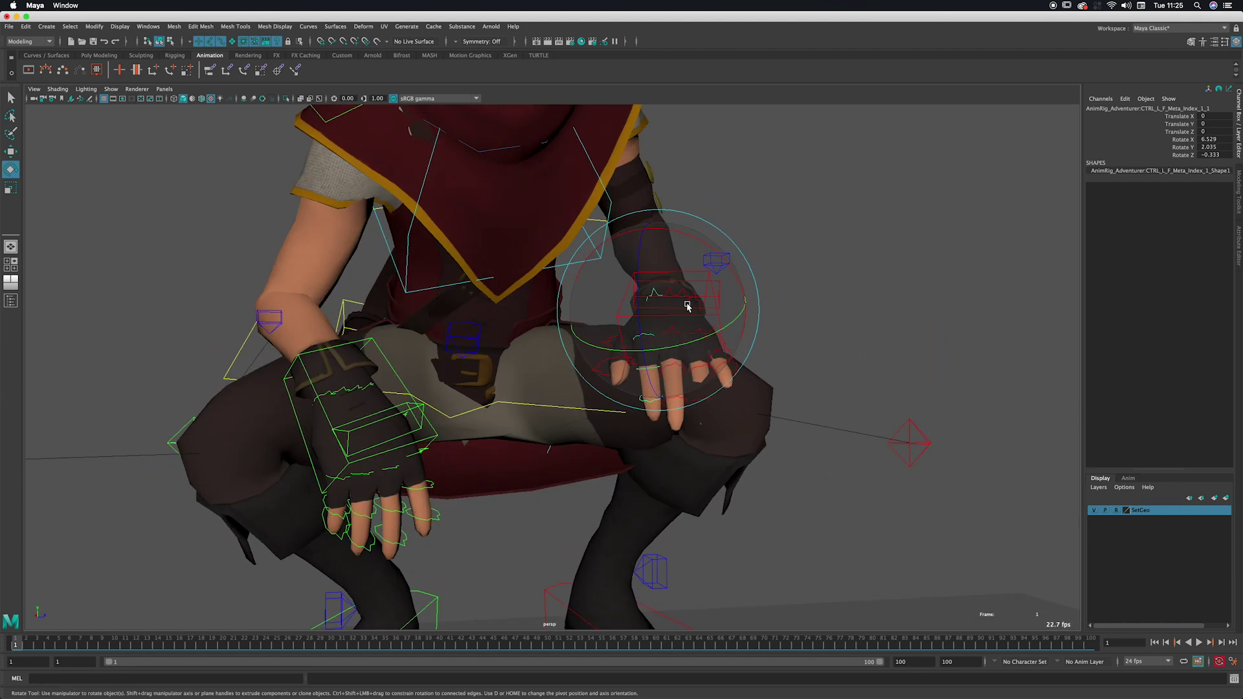
Slightly rotate the metacarpal control on the pinkie side of the left hand to shape the palm over the knee.
key("q")
left_click(700, 303)
key("e")
left_click_drag(740, 246, 745, 251)
key("q")
Bend the left index finger at its first joint to about 11° in X, -8° in Y and -30° in Z.
left_click_drag(708, 311, 738, 343, "alt")
left_click(668, 338)
key("e")
key("q")
left_click(669, 338)
key("e")
left_click_drag(739, 343, 759, 389, "alt")
key("q")
left_click(692, 374)
key("e")
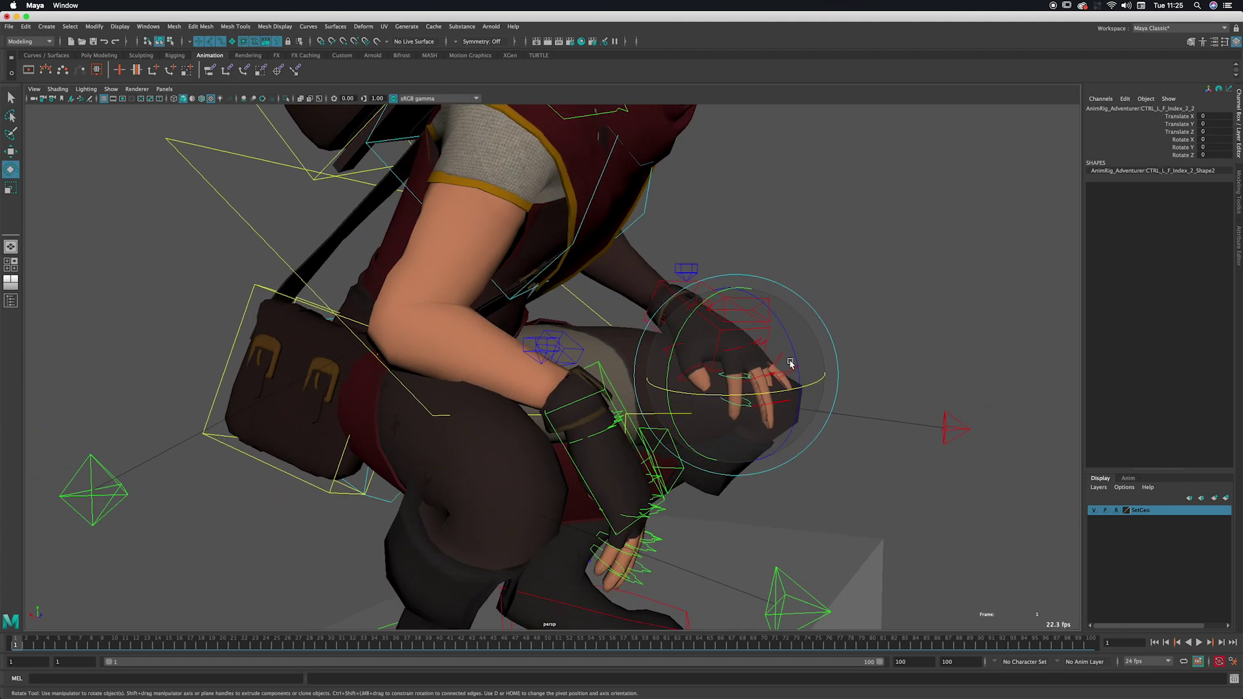
key("q")
left_click(744, 351)
key("e")
left_click_drag(784, 340, 749, 343)
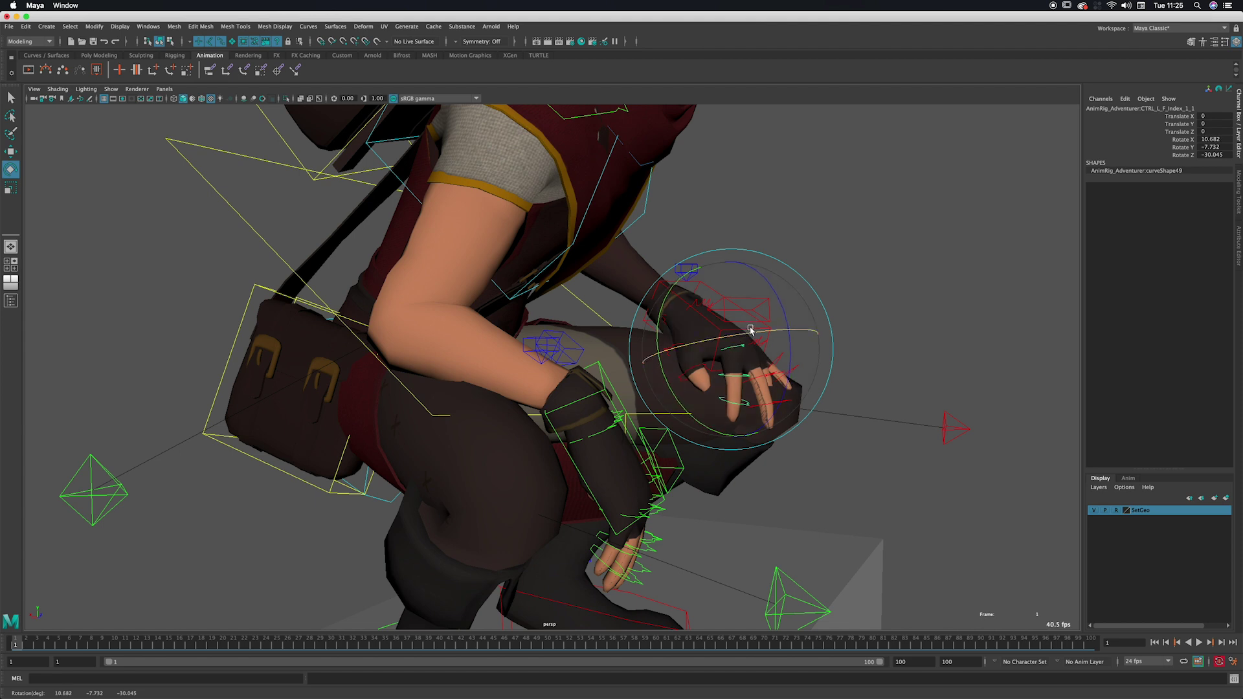
Refine the left hand's finger joints from the side so the fingers rest on the knee.
left_click_drag(750, 351, 796, 365, "alt")
key("q")
left_click(748, 370)
key("e")
left_click_drag(767, 364, 826, 363, "alt")
key("e")
left_click(757, 357)
left_click(780, 379)
Pose the left thumb against the knee, rotating its second joint to about -13° in Z.
left_click_drag(826, 363, 706, 348, "alt")
left_click(703, 336)
key("e")
left_click_drag(705, 348, 730, 403, "alt")
left_click(677, 331)
key("e")
key("e")
key("q")
key("e")
left_click(691, 367)
key("e")
left_click_drag(729, 402, 766, 357, "alt")
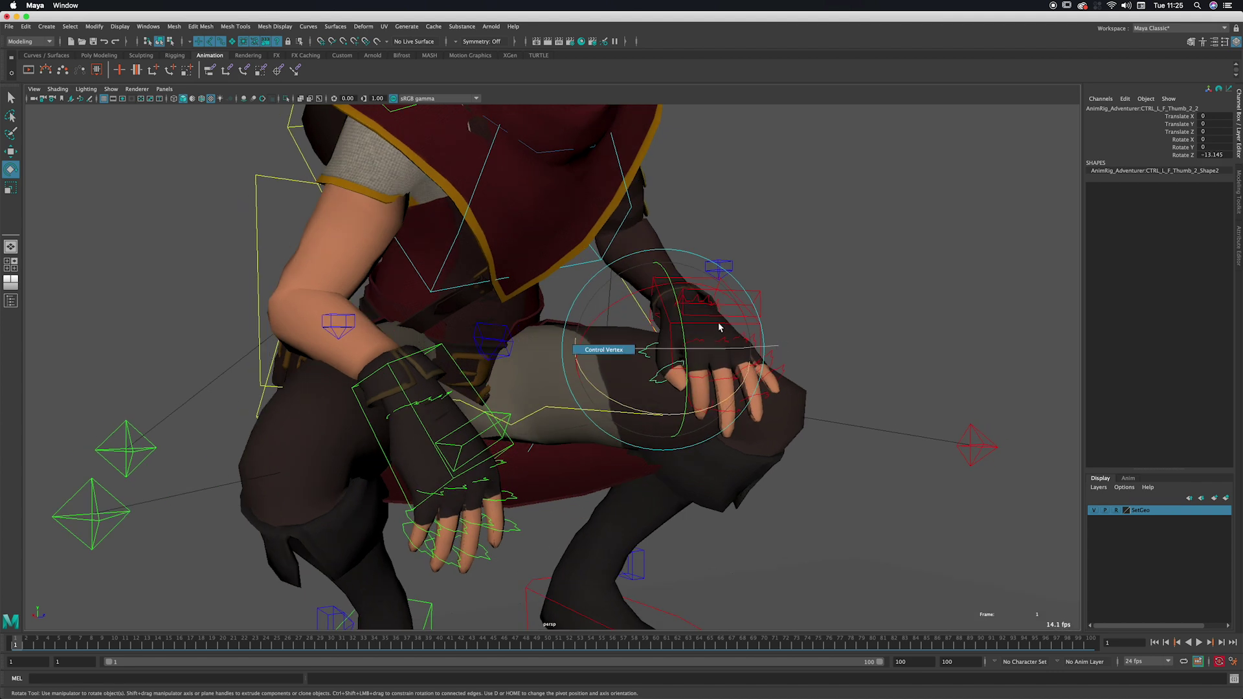
Examine the whole crouch from the front and three-quarter angles with the rig controls hidden, and show the controls again.
right_click_drag(749, 328, 548, 330, "alt")
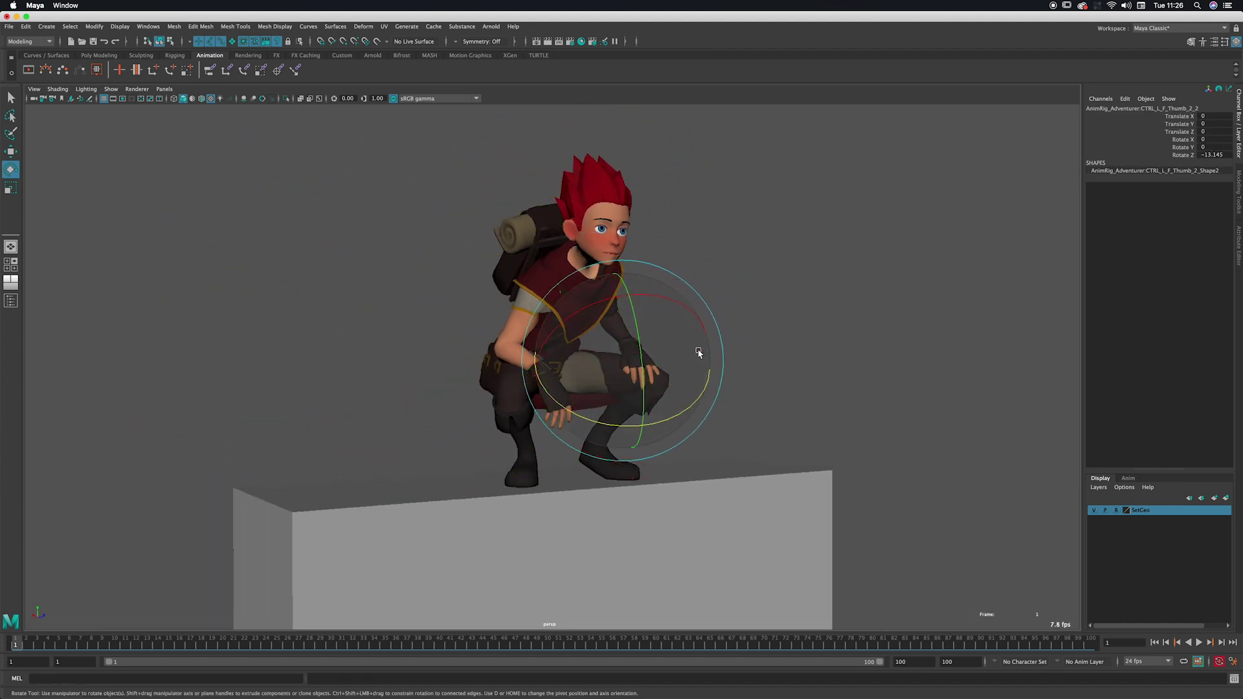
left_click_drag(699, 353, 641, 380, "alt")
right_click_drag(647, 378, 681, 386, "alt")
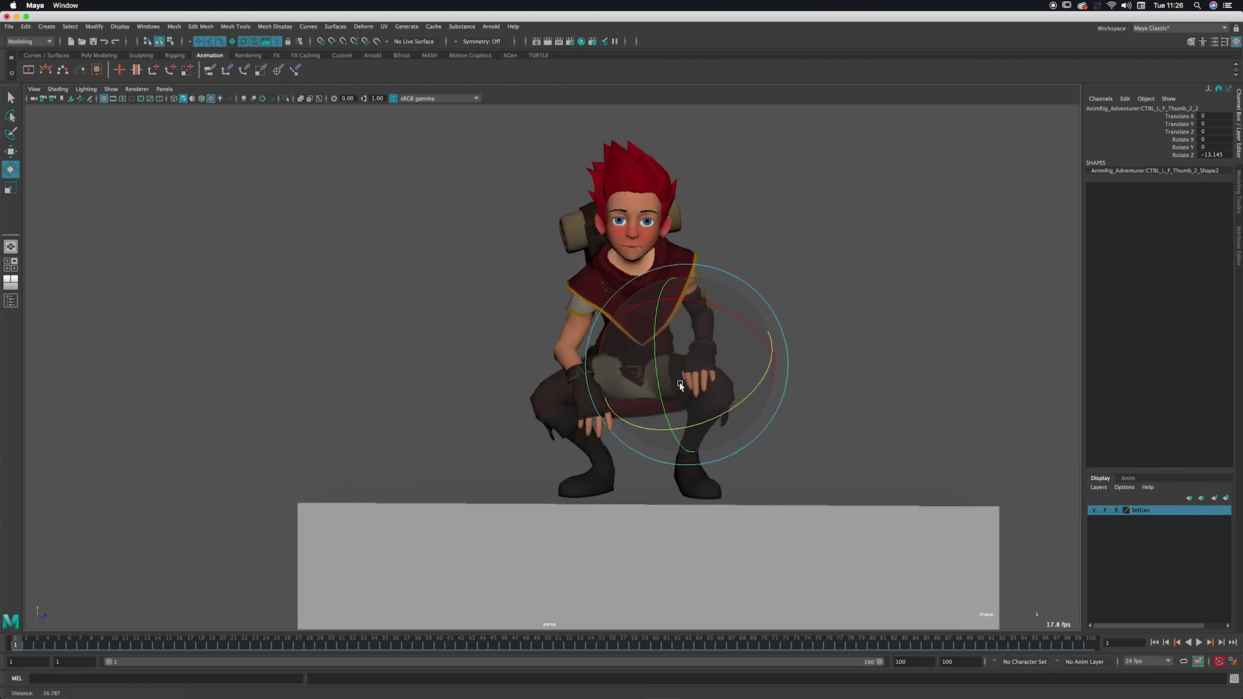
left_click_drag(681, 386, 716, 366, "alt")
key("alt+1")
left_click_drag(635, 386, 616, 397, "alt")
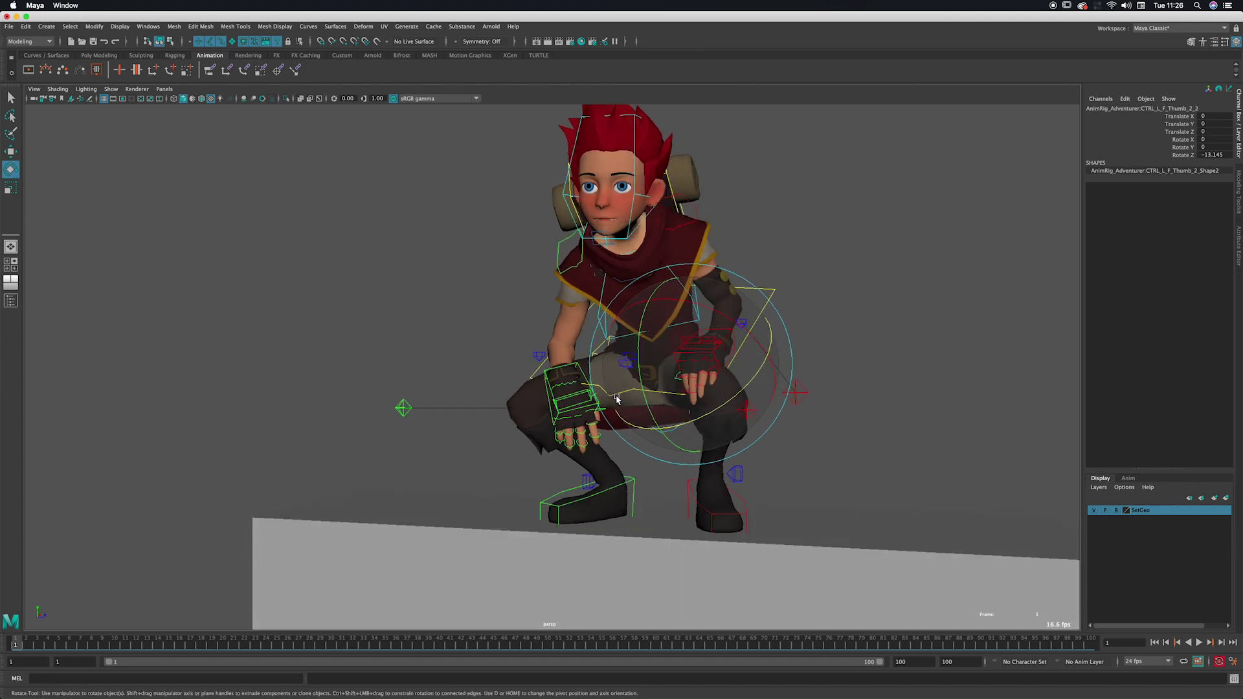
right_click_drag(615, 397, 627, 381, "alt")
Rotate the right hand control to about -60° in X, 18° in Y and 119° in Z.
key("q")
left_click(592, 382)
key("e")
left_click_drag(592, 381, 619, 391, "alt")
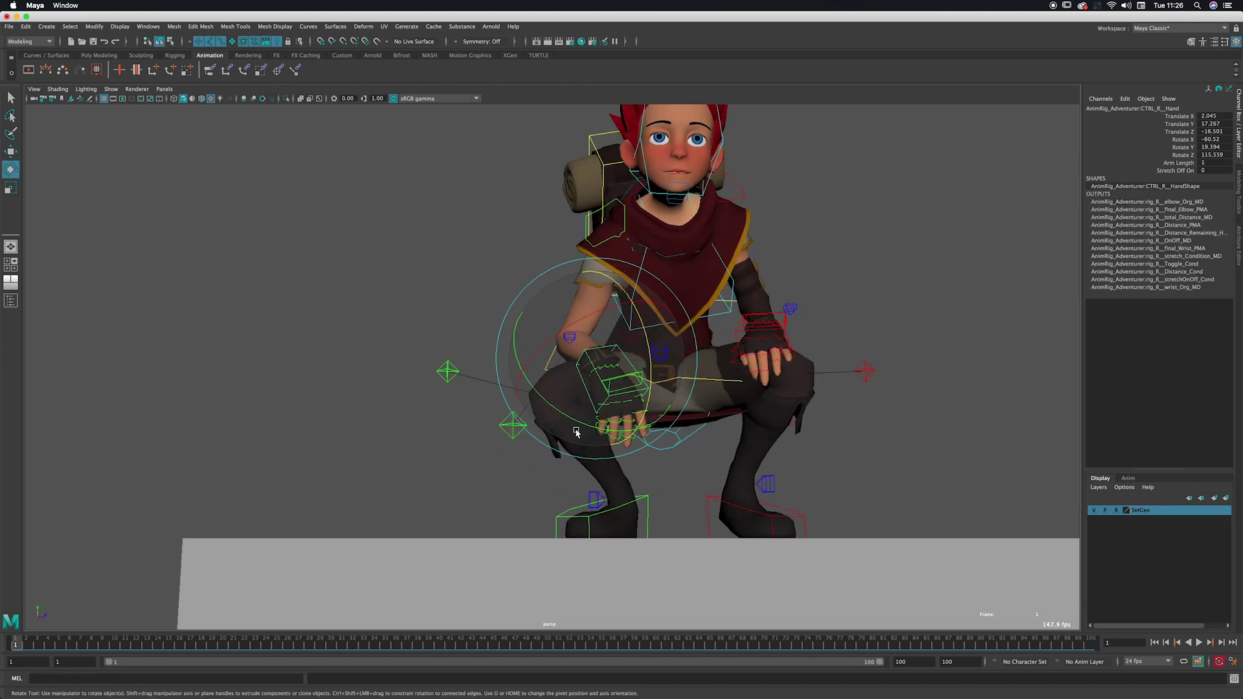
left_click_drag(577, 432, 638, 411)
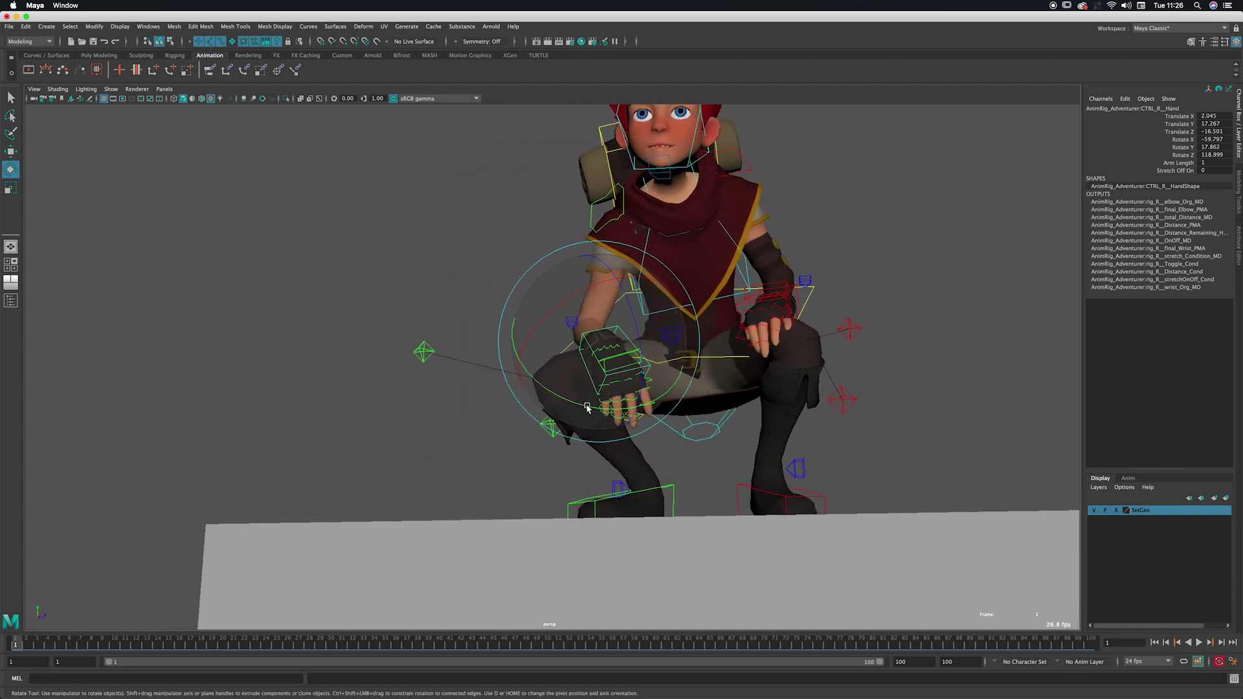
right_click_drag(589, 410, 670, 376, "alt")
left_click_drag(695, 408, 745, 405, "alt")
Hide the rig controls and examine the crouch silhouette from the side, front and at a distance.
key("q")
key("alt+1")
right_click_drag(745, 404, 626, 401, "alt")
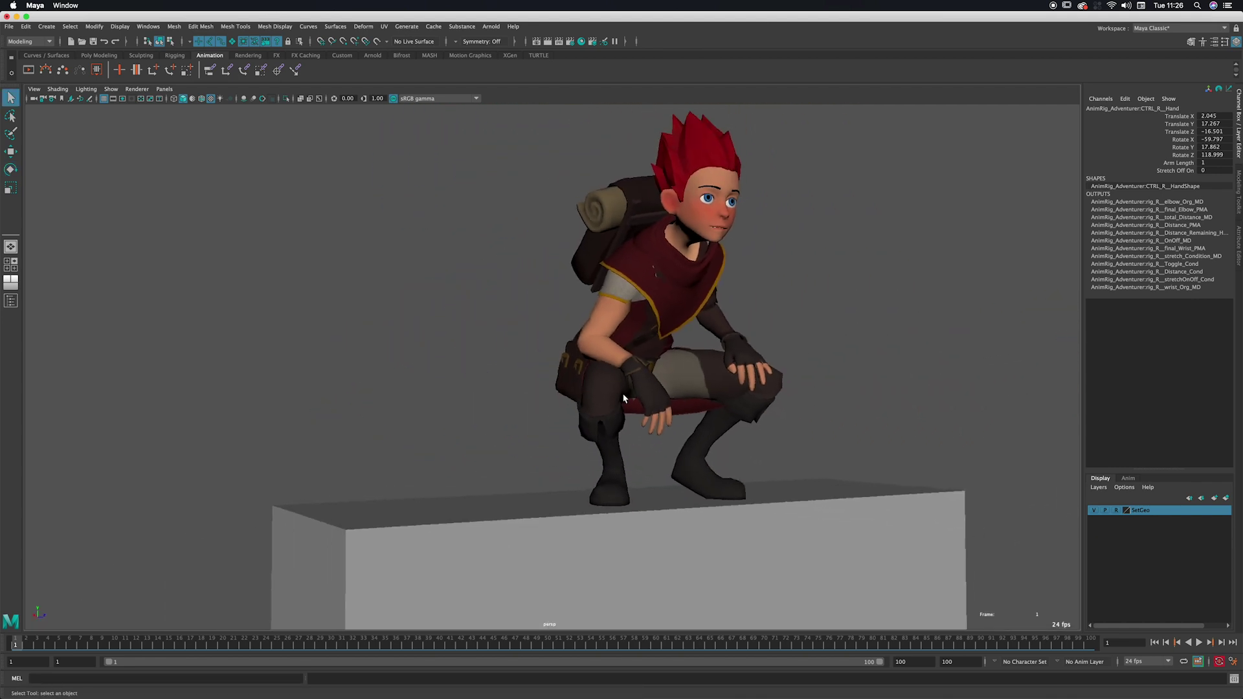
left_click_drag(626, 401, 688, 375, "alt")
right_click_drag(688, 376, 673, 377, "alt")
middle_click_drag(674, 377, 705, 369, "alt")
left_click_drag(706, 374, 739, 380, "alt")
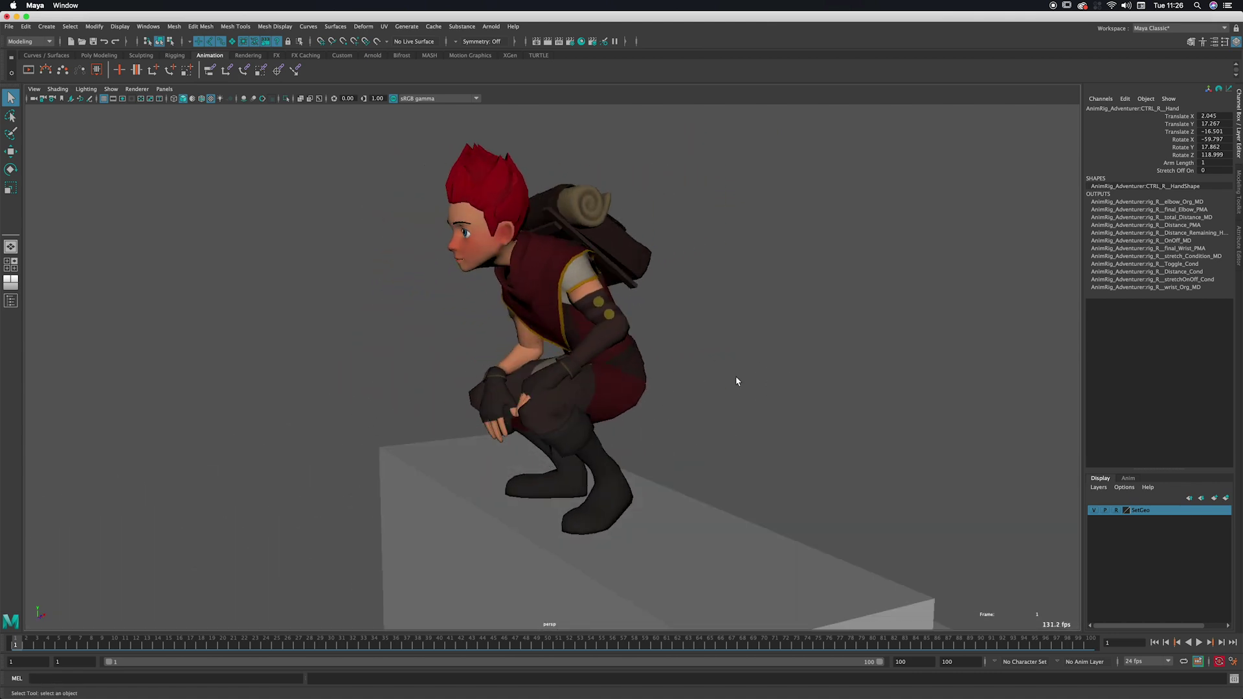
right_click_drag(738, 380, 552, 371, "alt")
left_click_drag(552, 372, 615, 370, "alt")
right_click_drag(615, 371, 543, 360, "alt")
left_click_drag(543, 361, 549, 323, "alt")
left_click_drag(672, 368, 711, 376, "alt")
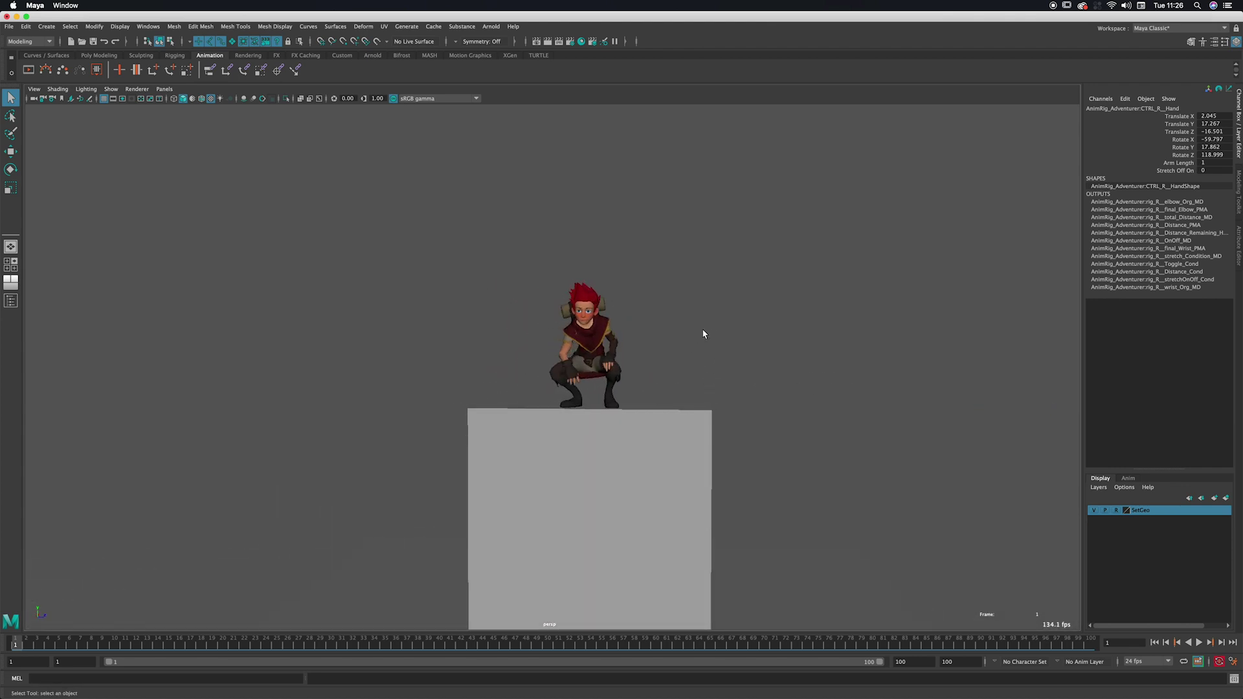
Scrub the timeline against the reference video in the camera1 view to study the jump timing.
key("space")
left_click_drag(372, 644, 428, 644)
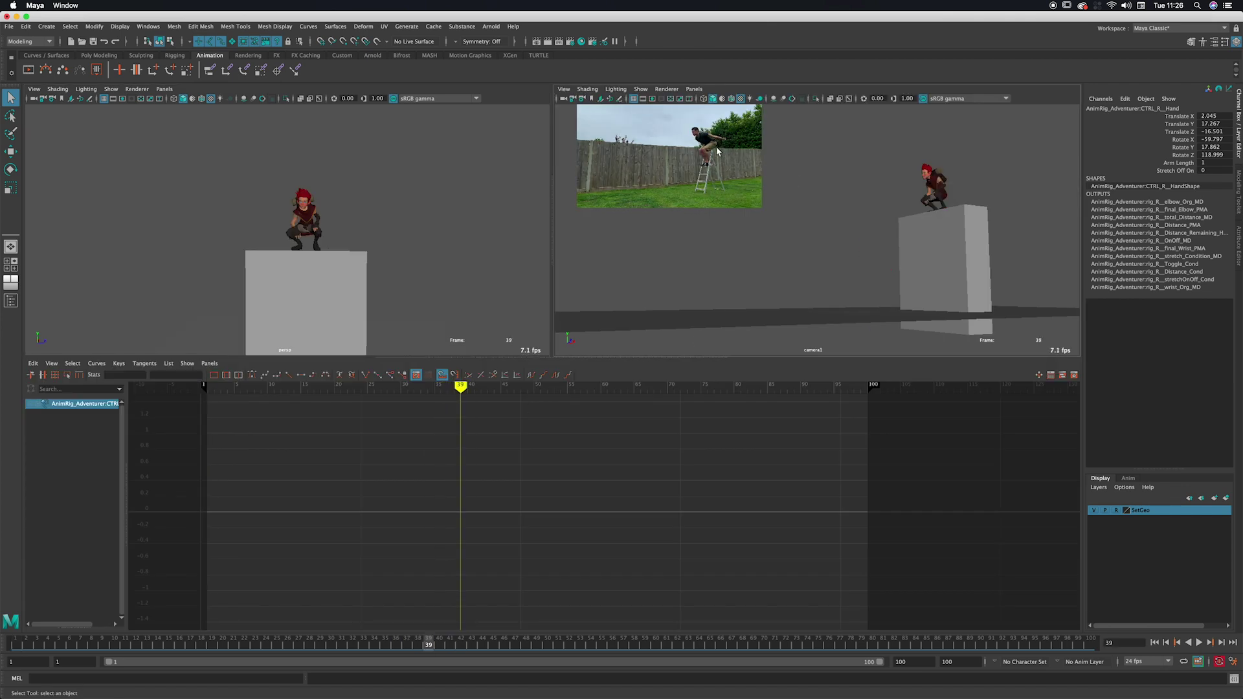
key("space")
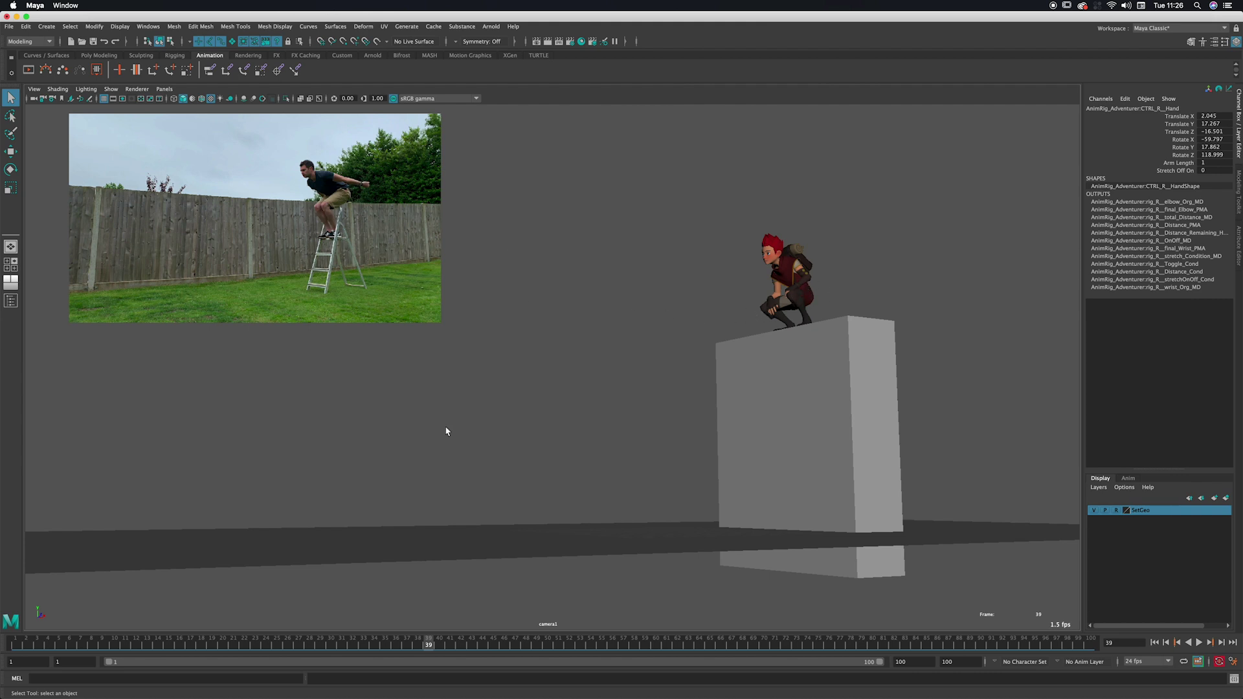
left_click_drag(428, 647, 569, 427)
key("space")
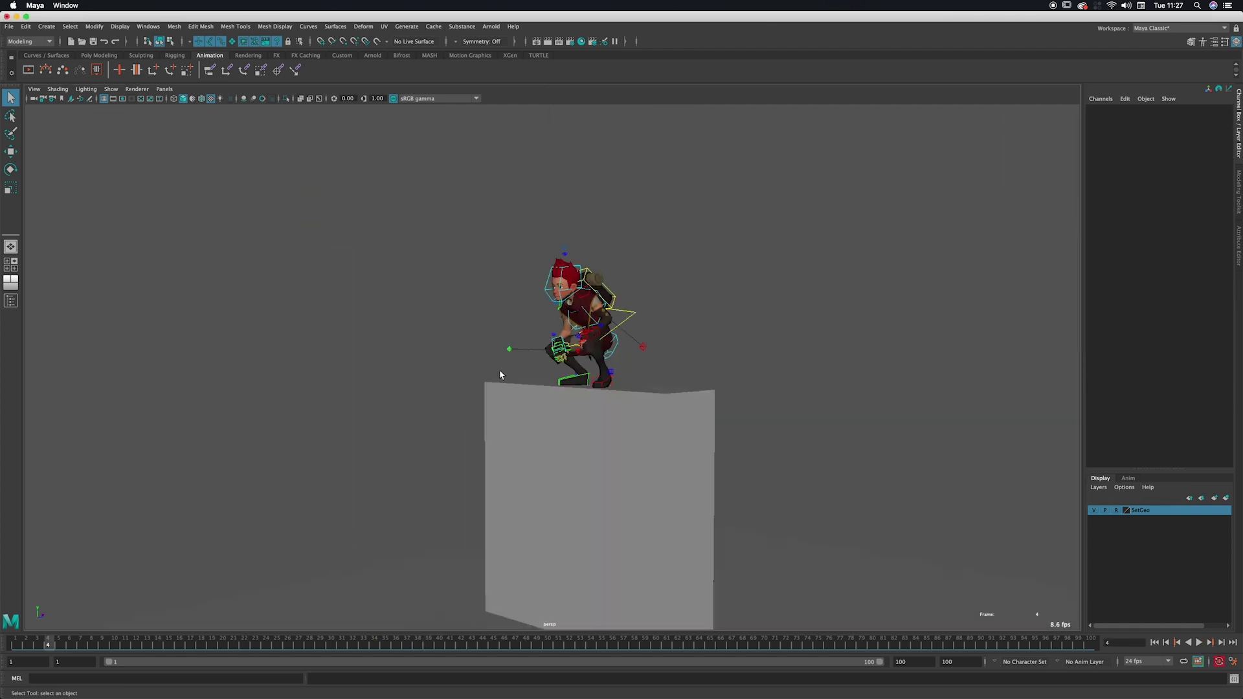
Return the timeline to frame 1 with the character framed on the block in the perspective view.
left_click_drag(499, 370, 524, 387, "alt")
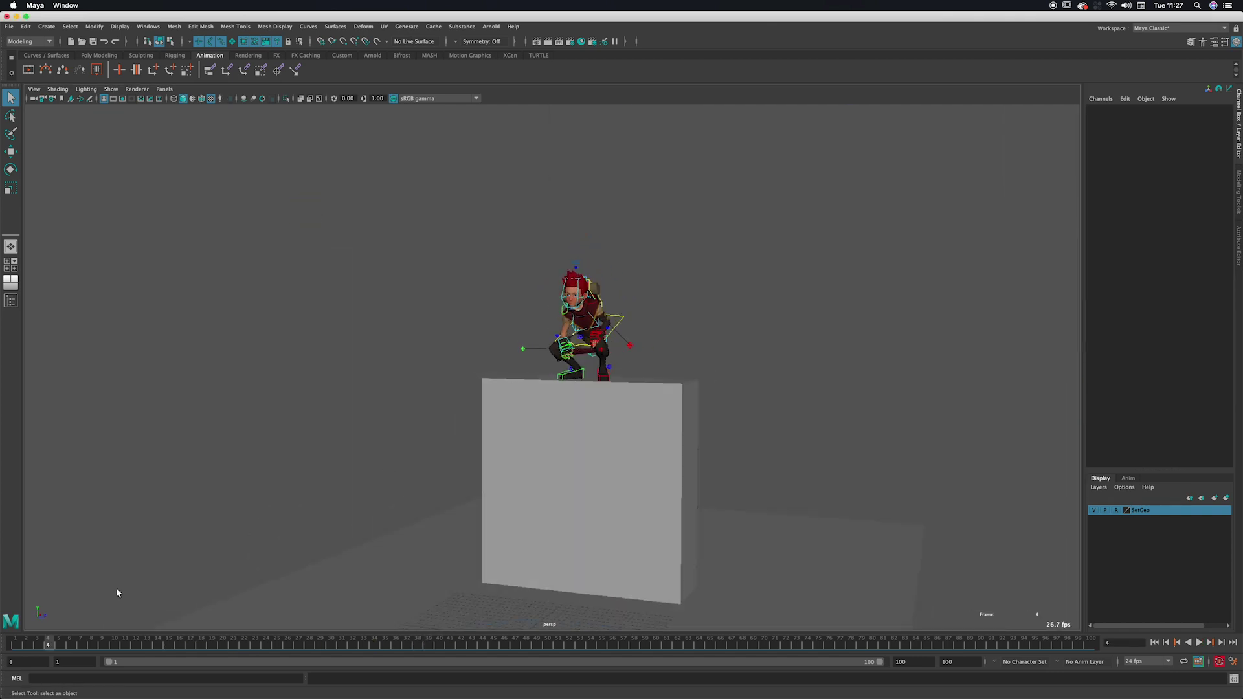
left_click_drag(40, 645, 14, 642)
middle_click_drag(421, 400, 555, 361, "alt")
left_click_drag(555, 360, 542, 362, "alt")
middle_click_drag(542, 362, 458, 419, "alt")
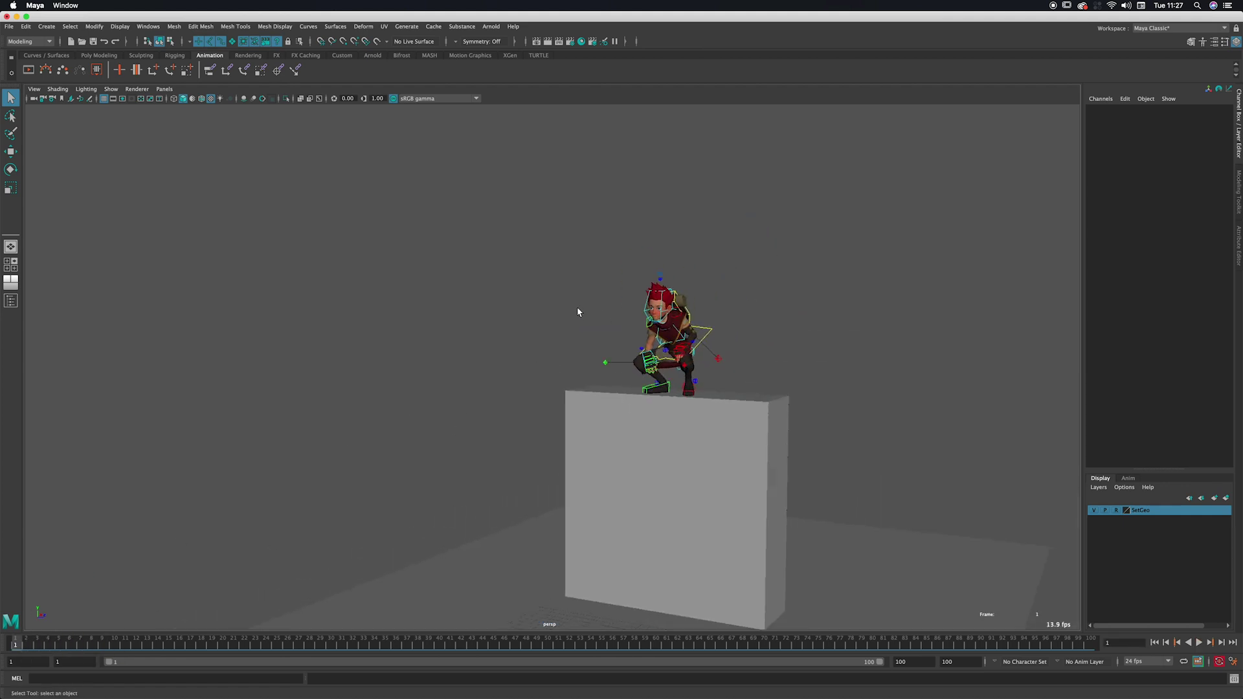
Select all members of the AdventurerCtrls selection set from the Outliner.
key("shift+o")
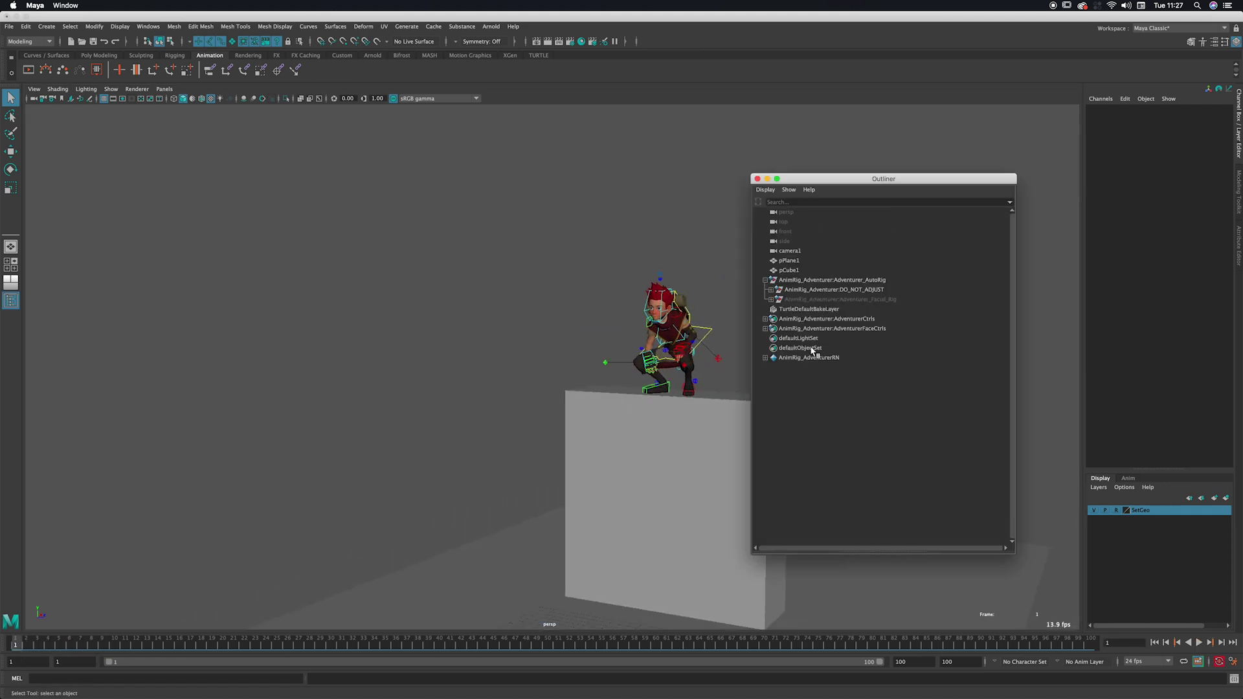
left_click(766, 319)
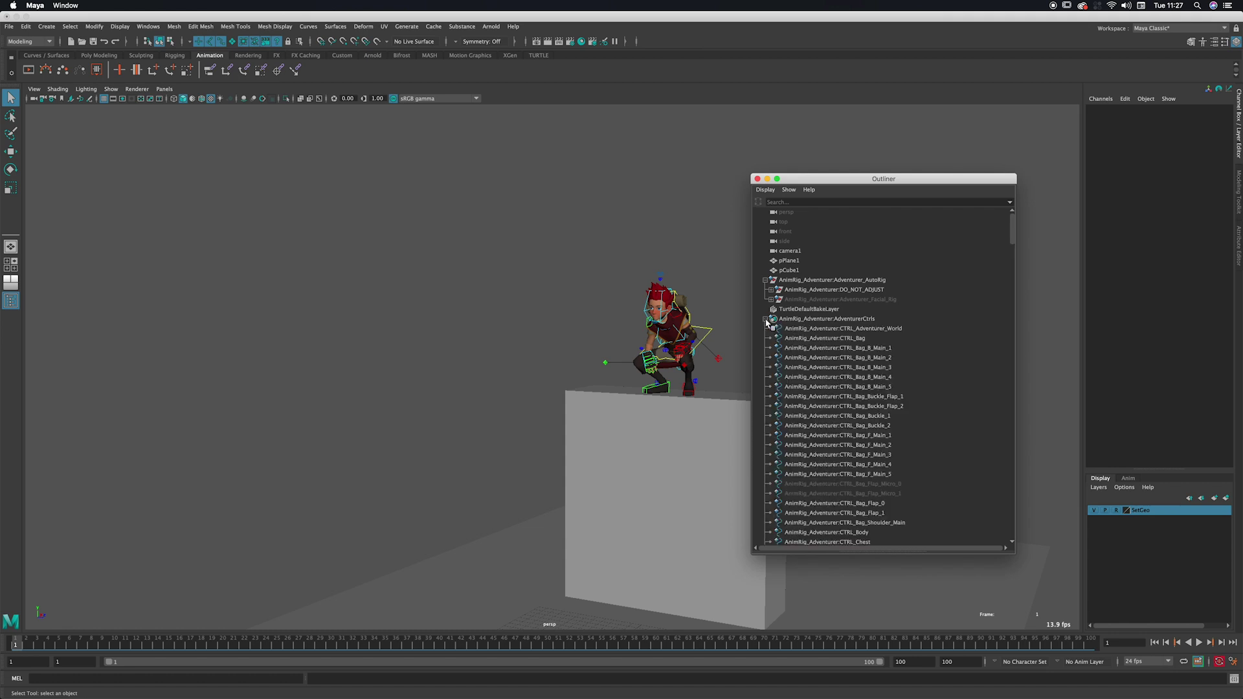
left_click(766, 320)
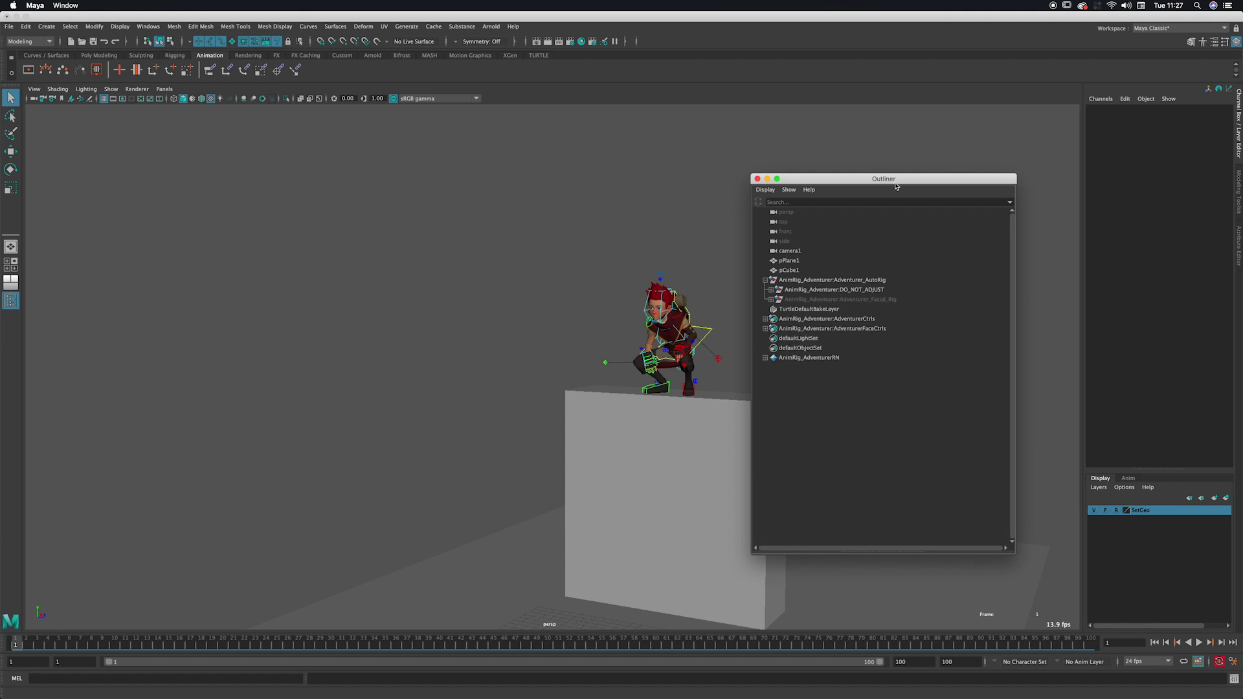
left_click_drag(887, 179, 959, 142)
left_click(918, 283)
right_click_drag(926, 286, 941, 292)
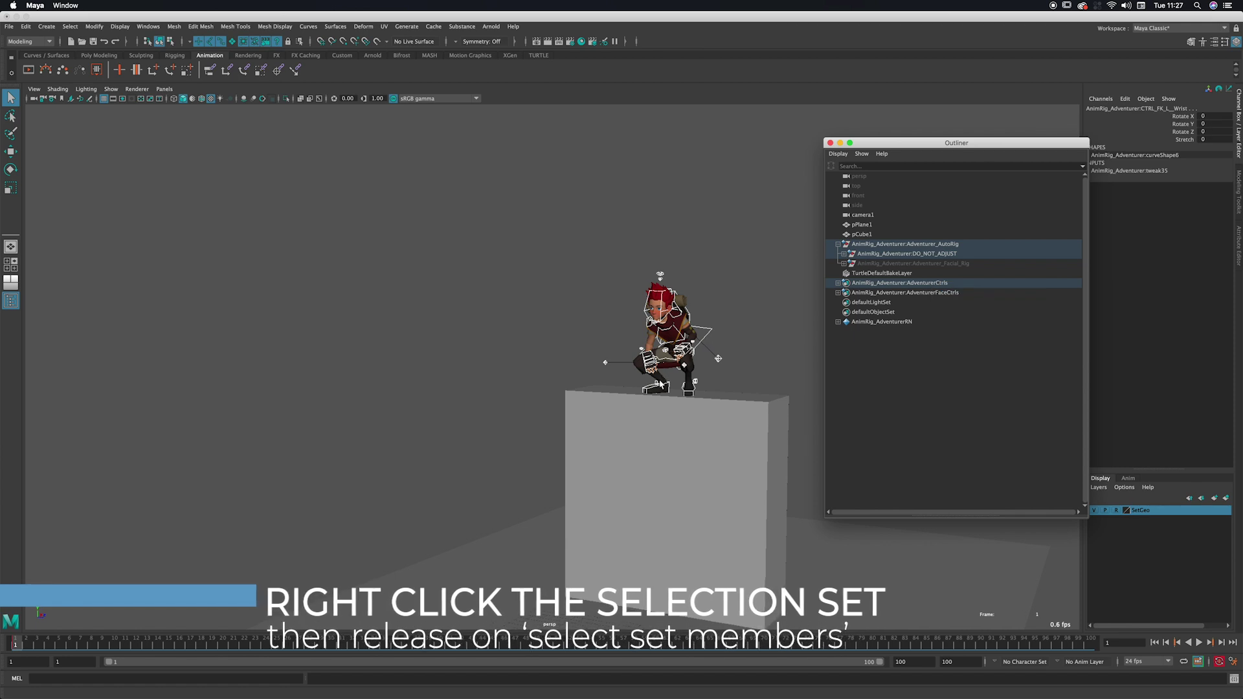
Key every attribute on all selected rig controls at frame 1.
left_click_drag(660, 383, 599, 381, "alt")
middle_click_drag(600, 381, 622, 311, "alt")
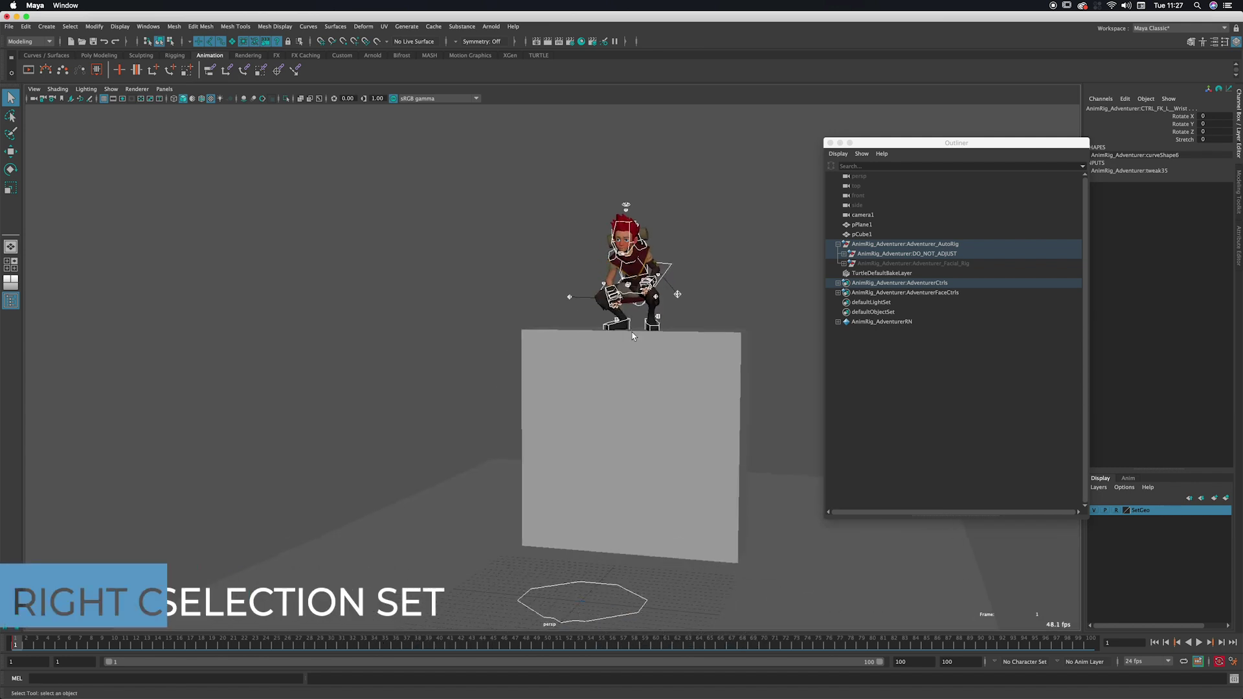
right_click_drag(621, 311, 588, 363, "alt")
middle_click_drag(588, 363, 554, 408, "alt")
left_click_drag(593, 414, 565, 414, "alt")
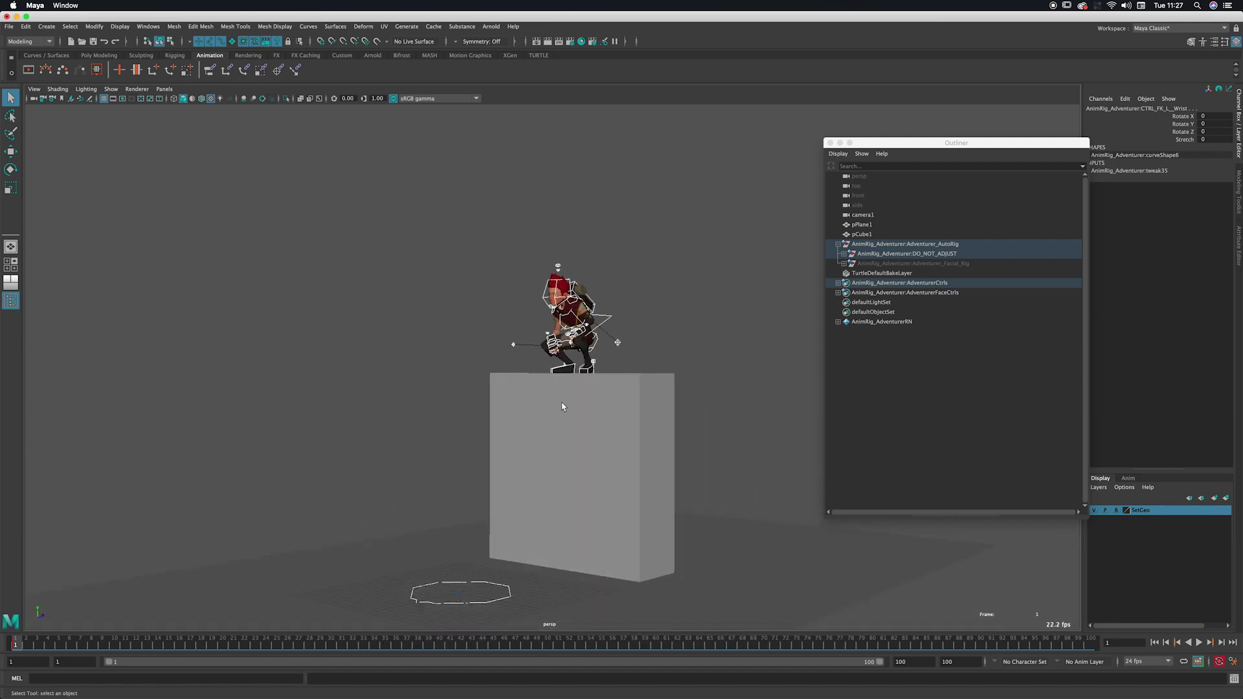
middle_click_drag(564, 415, 586, 382, "alt")
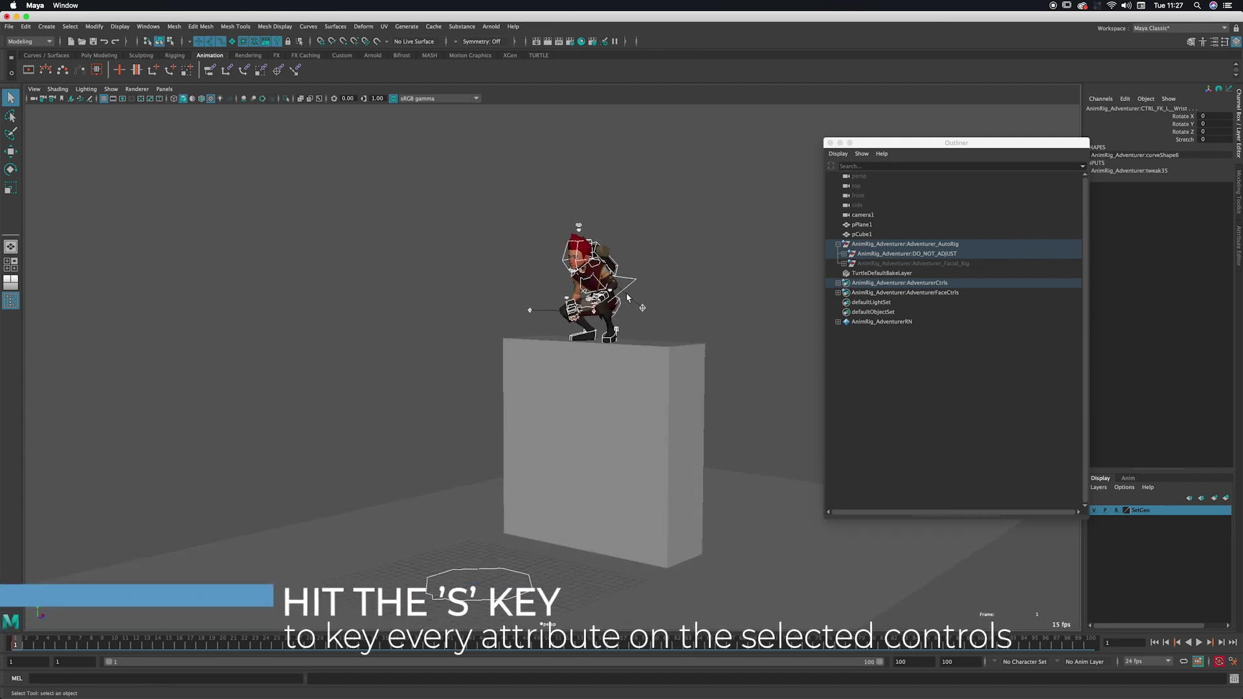
key("s")
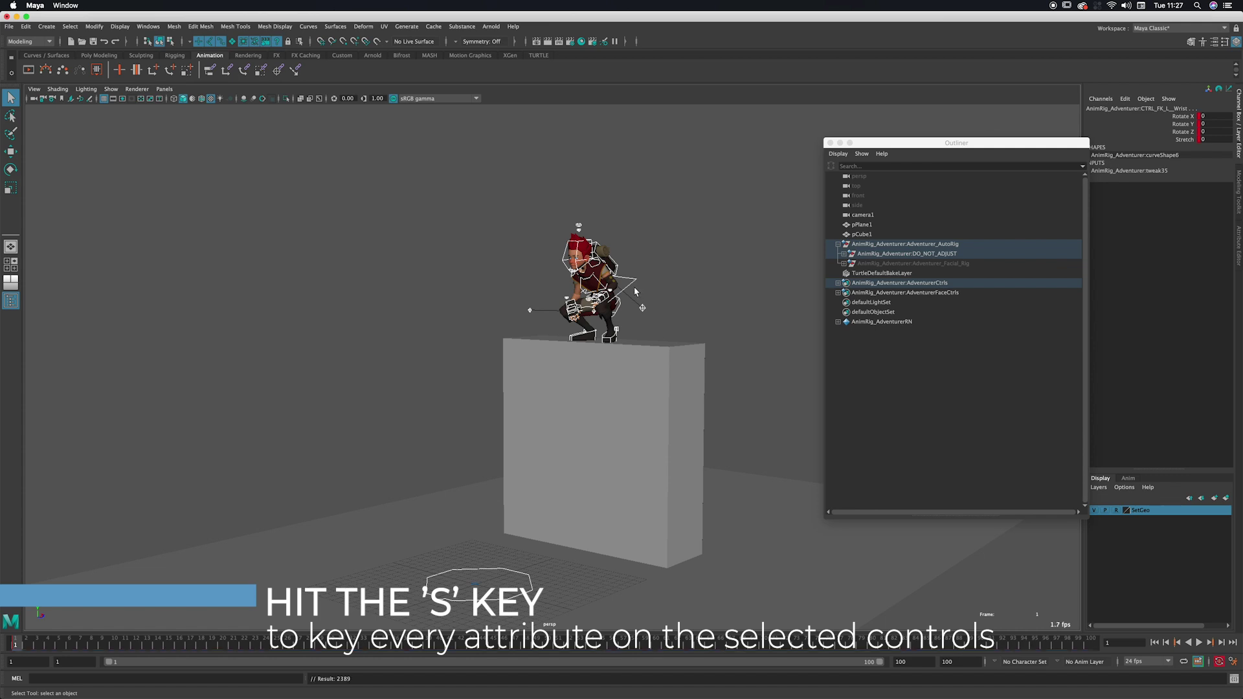
Show the multi-view layout with the Graph Editor and reference video, and scrub the timeline to frame 4.
left_click_drag(596, 321, 657, 276, "alt")
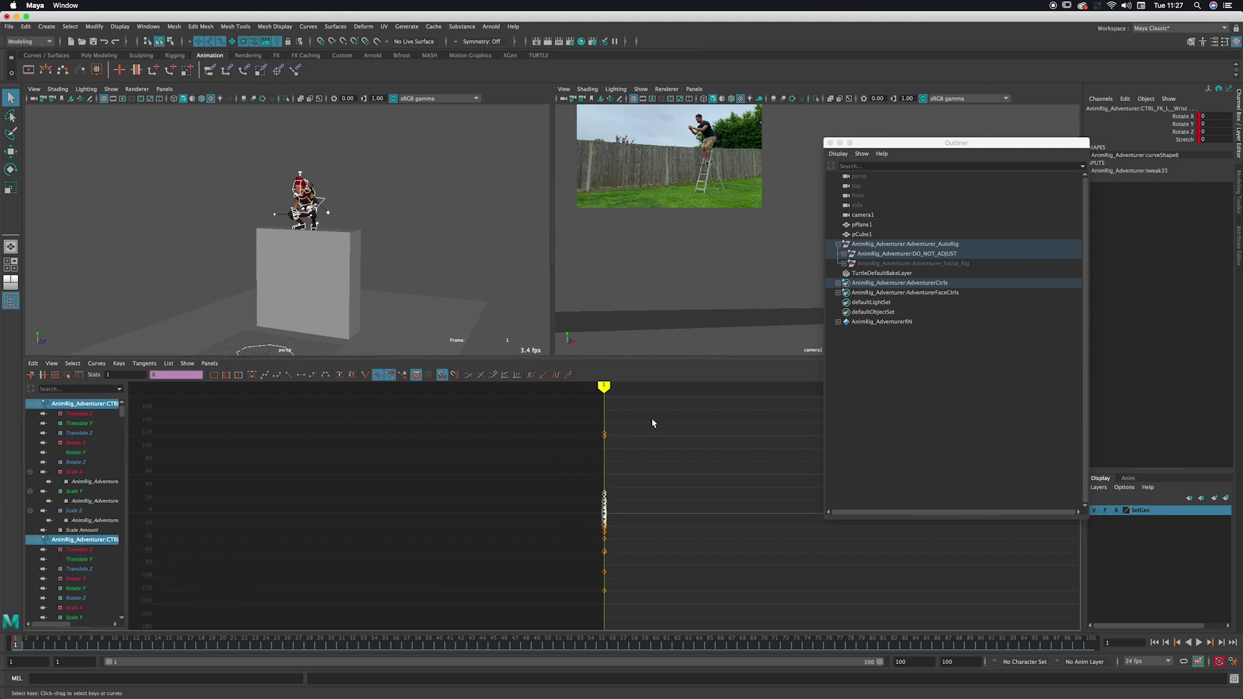
left_click_drag(41, 645, 56, 645)
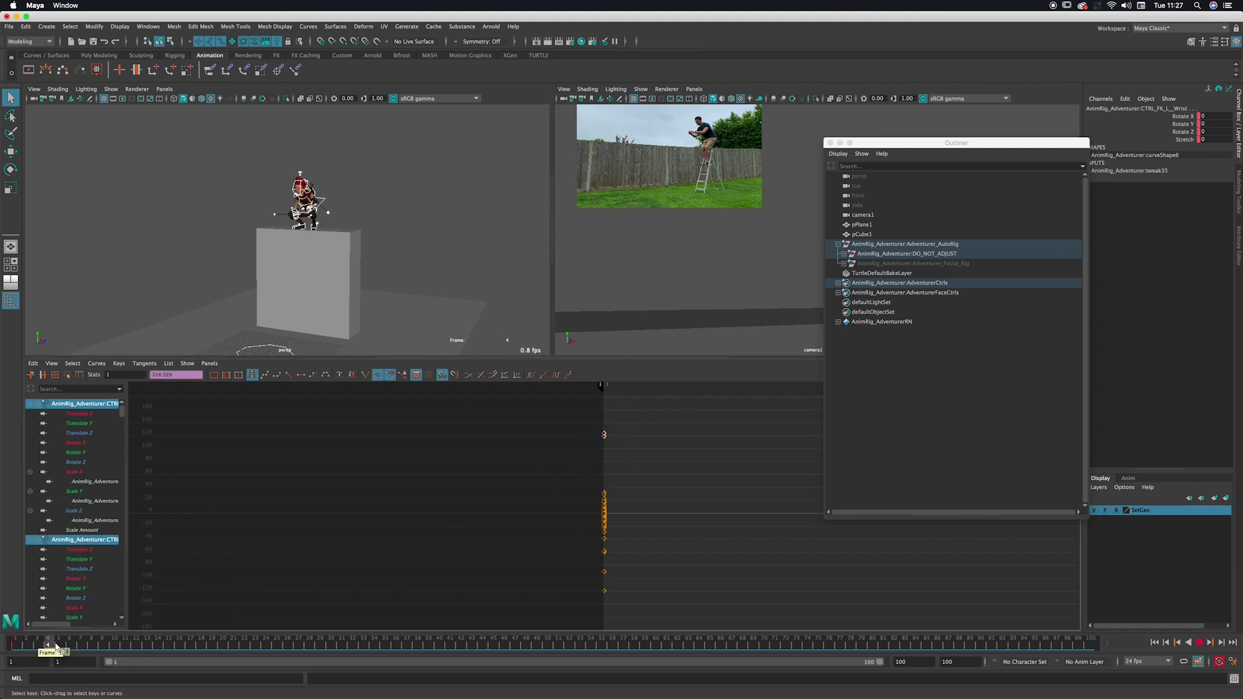